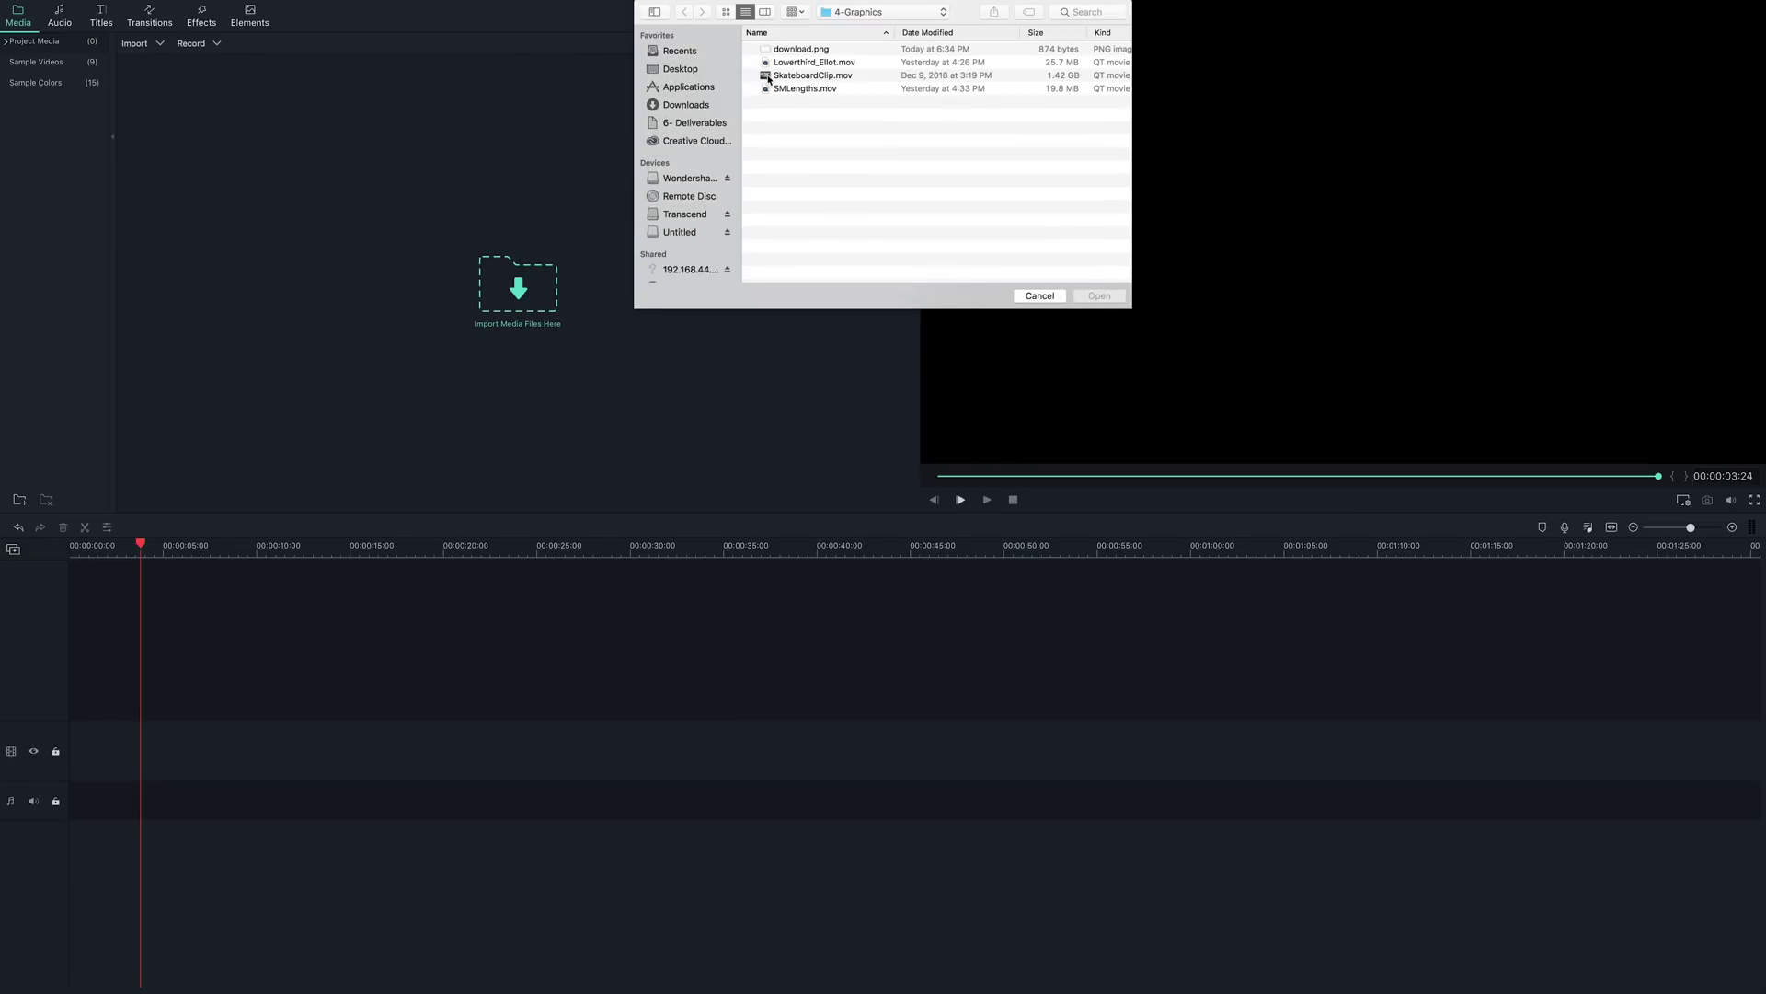
Import SkateboardClip.mov, place it at the timeline start, and keep the current project settings.
{"action": "left_click", "coordinate": [768, 79]}
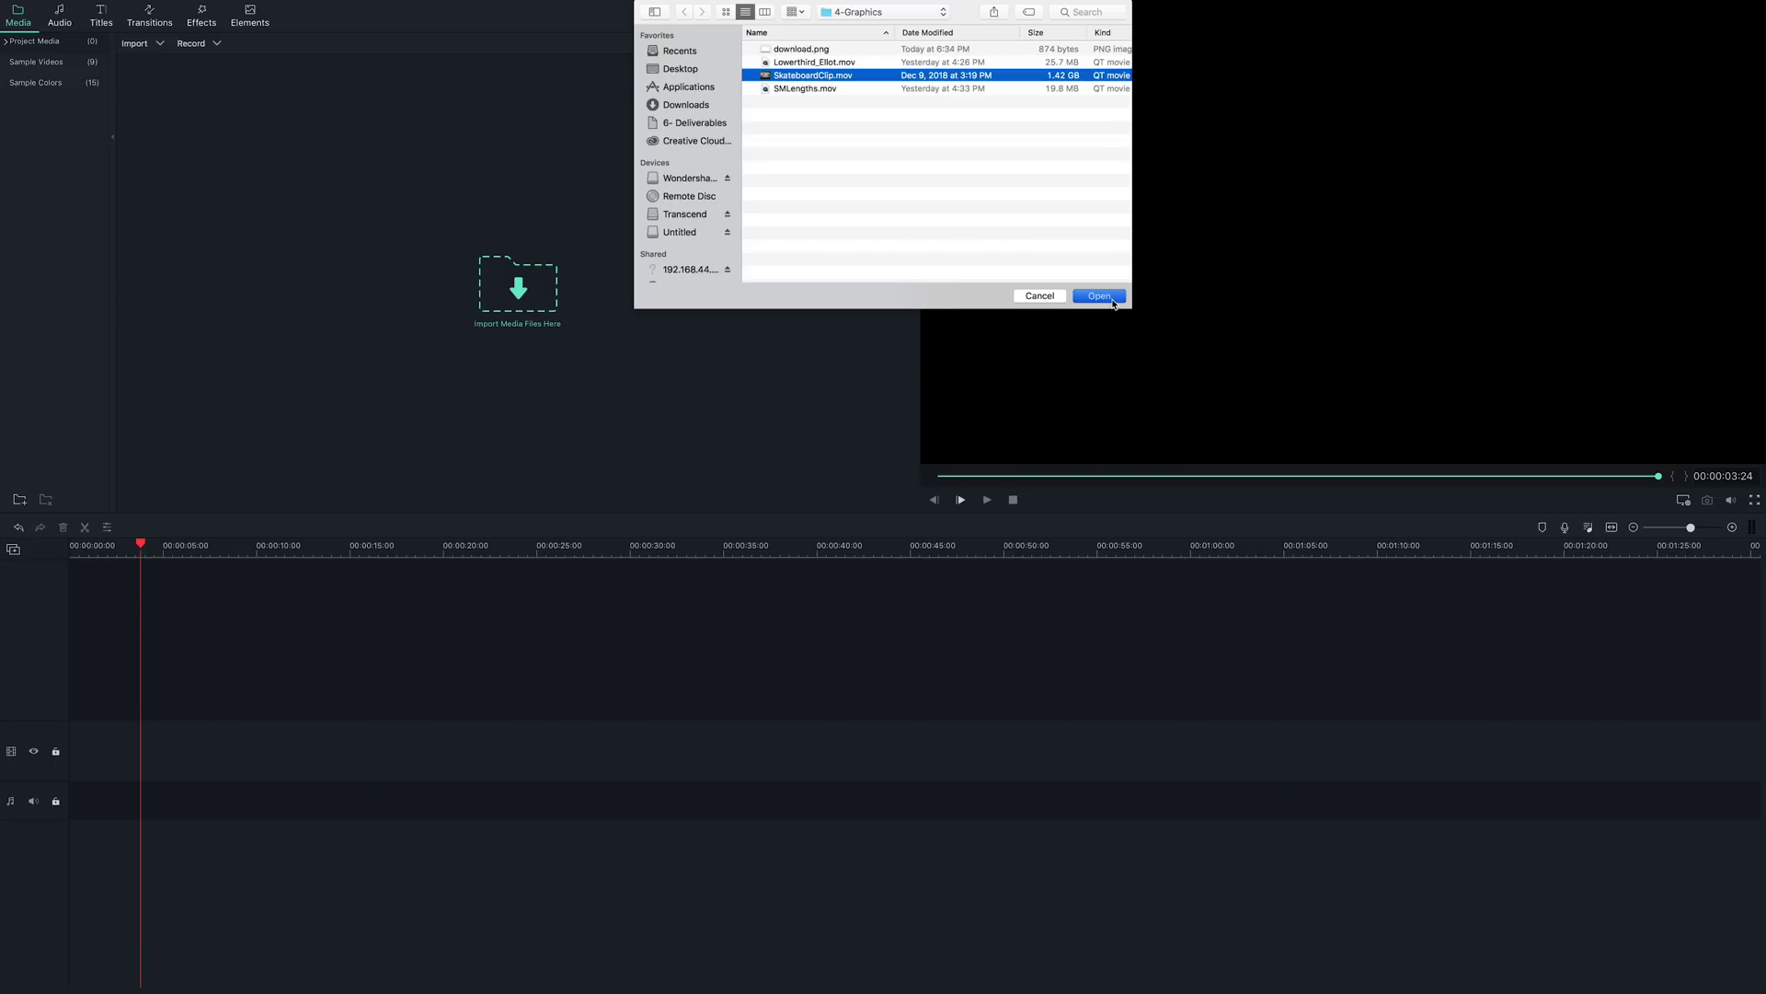
{"action": "left_click", "coordinate": [1114, 299]}
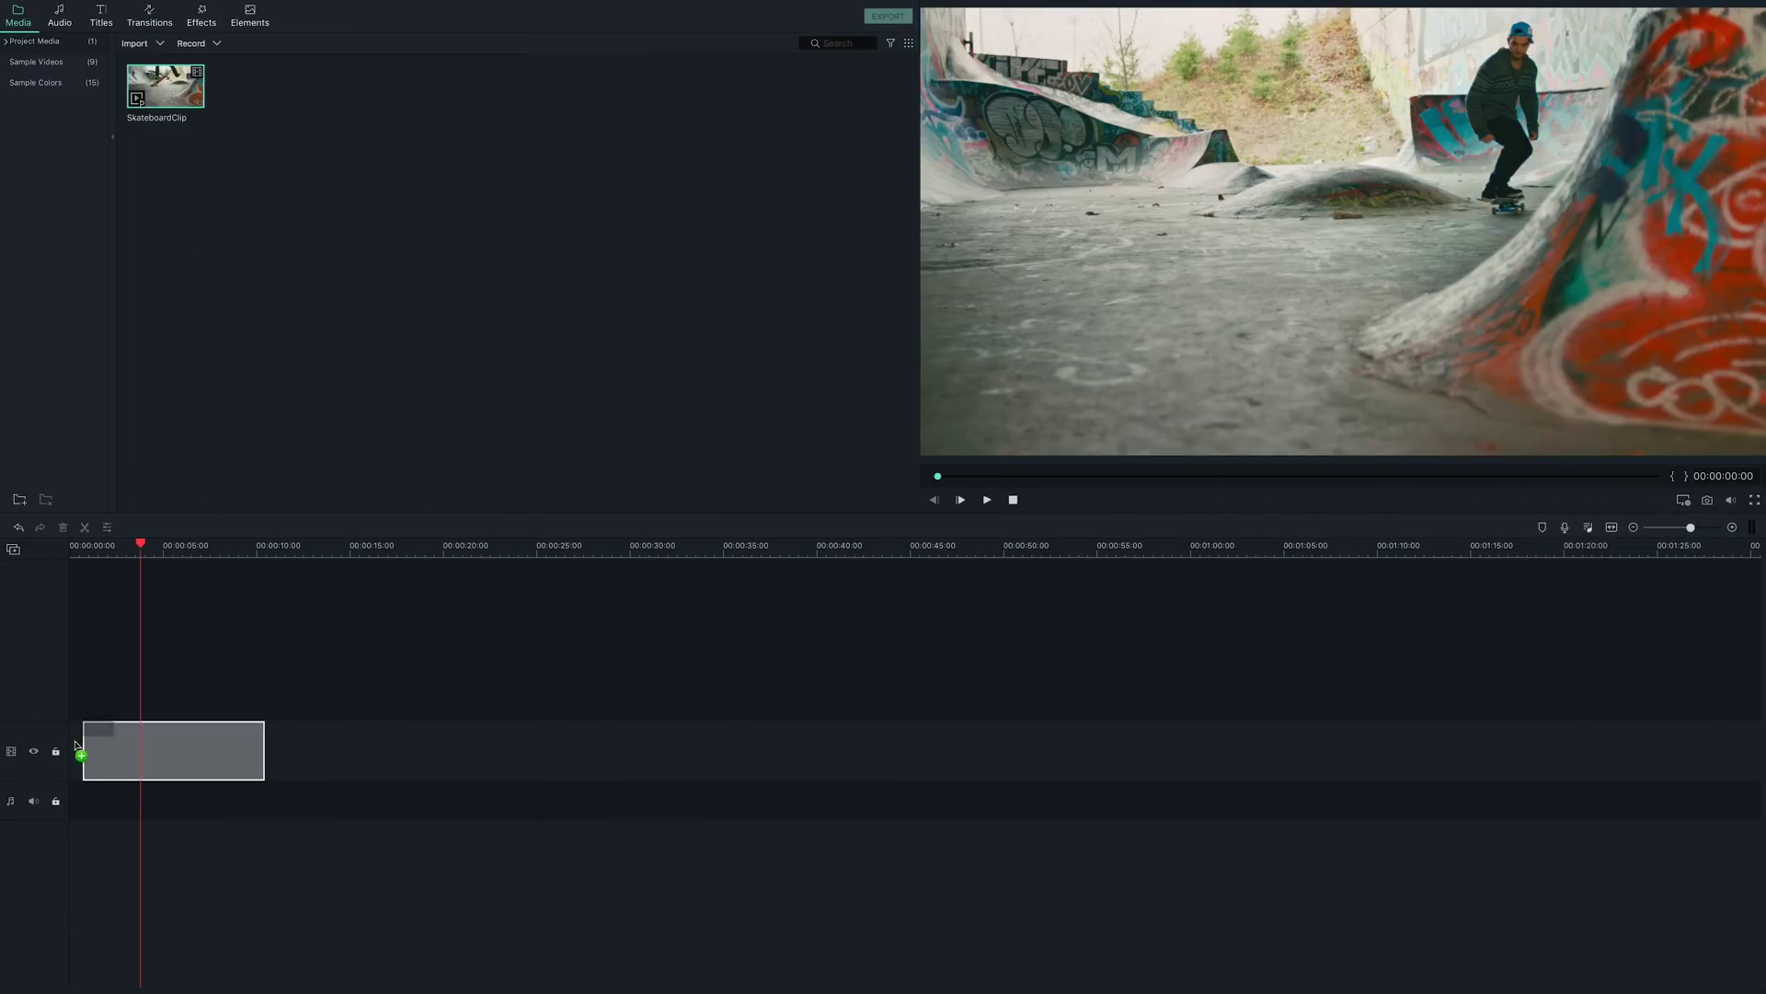
{"action": "left_click_drag", "start_coordinate": [213, 543], "coordinate": [139, 751]}
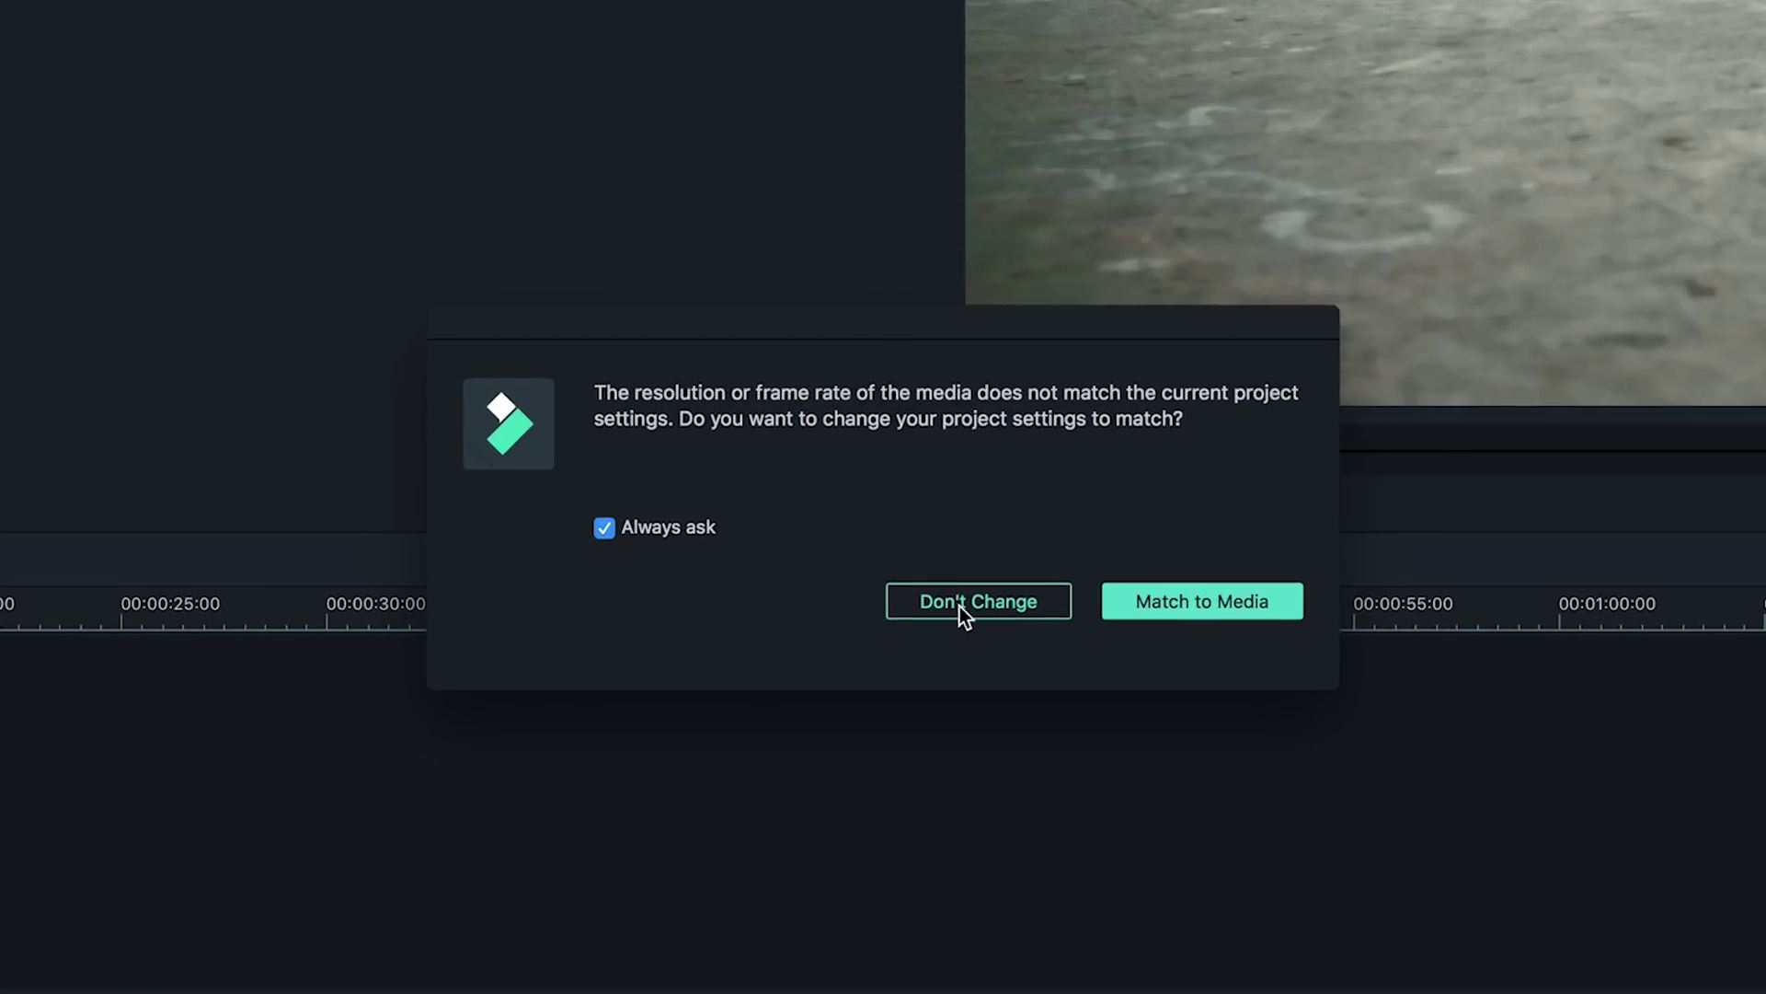
{"action": "left_click", "coordinate": [908, 612]}
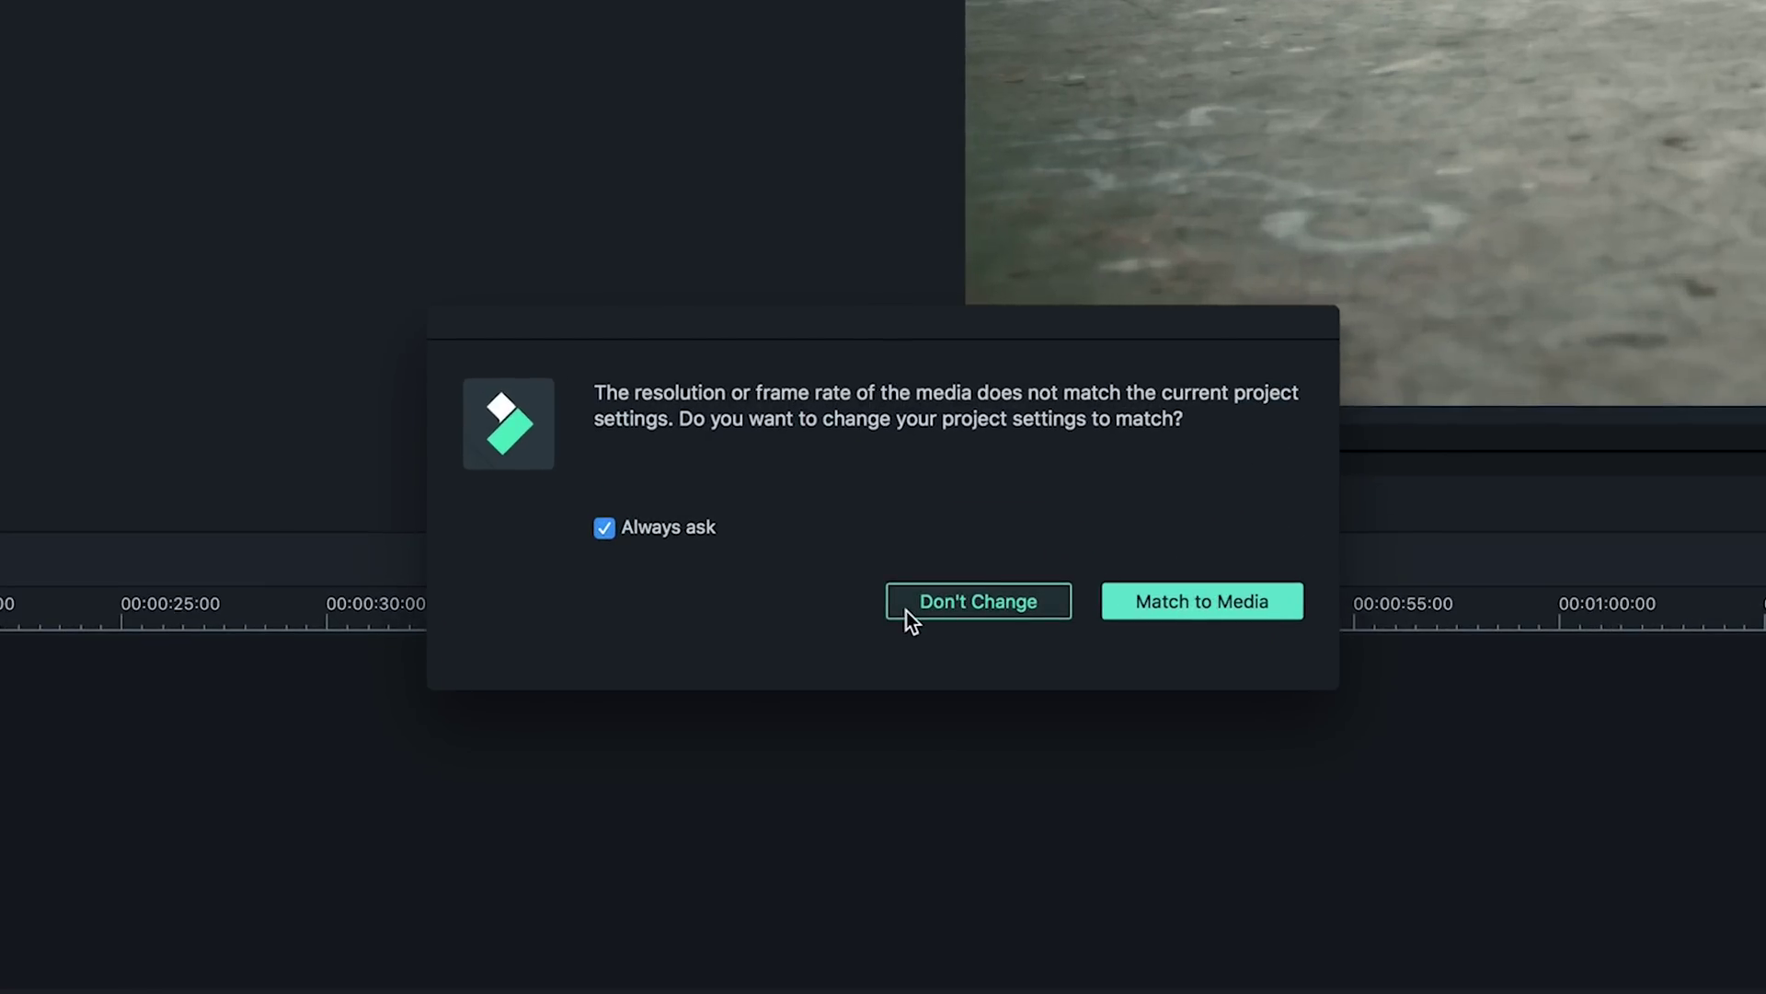
{"action": "left_click", "coordinate": [907, 611]}
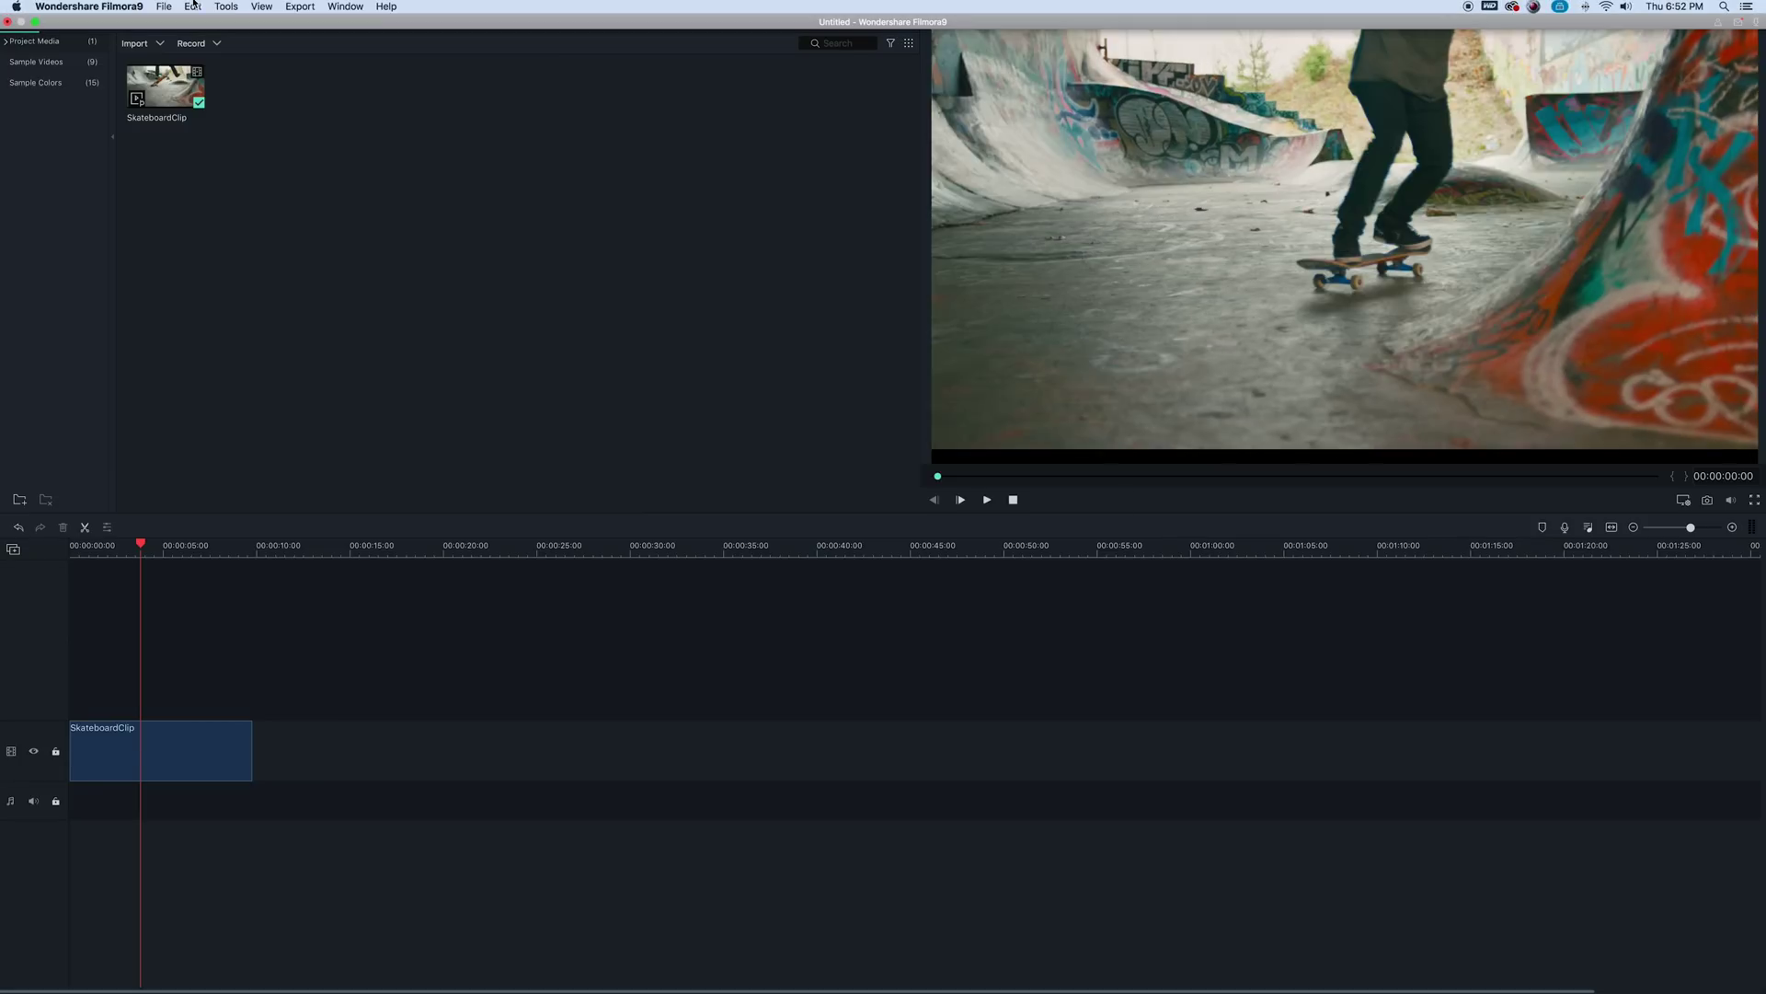
Set the project resolution to 1080 x 1080 (1:1 Square) in Project Setting.
{"action": "left_click", "coordinate": [163, 7]}
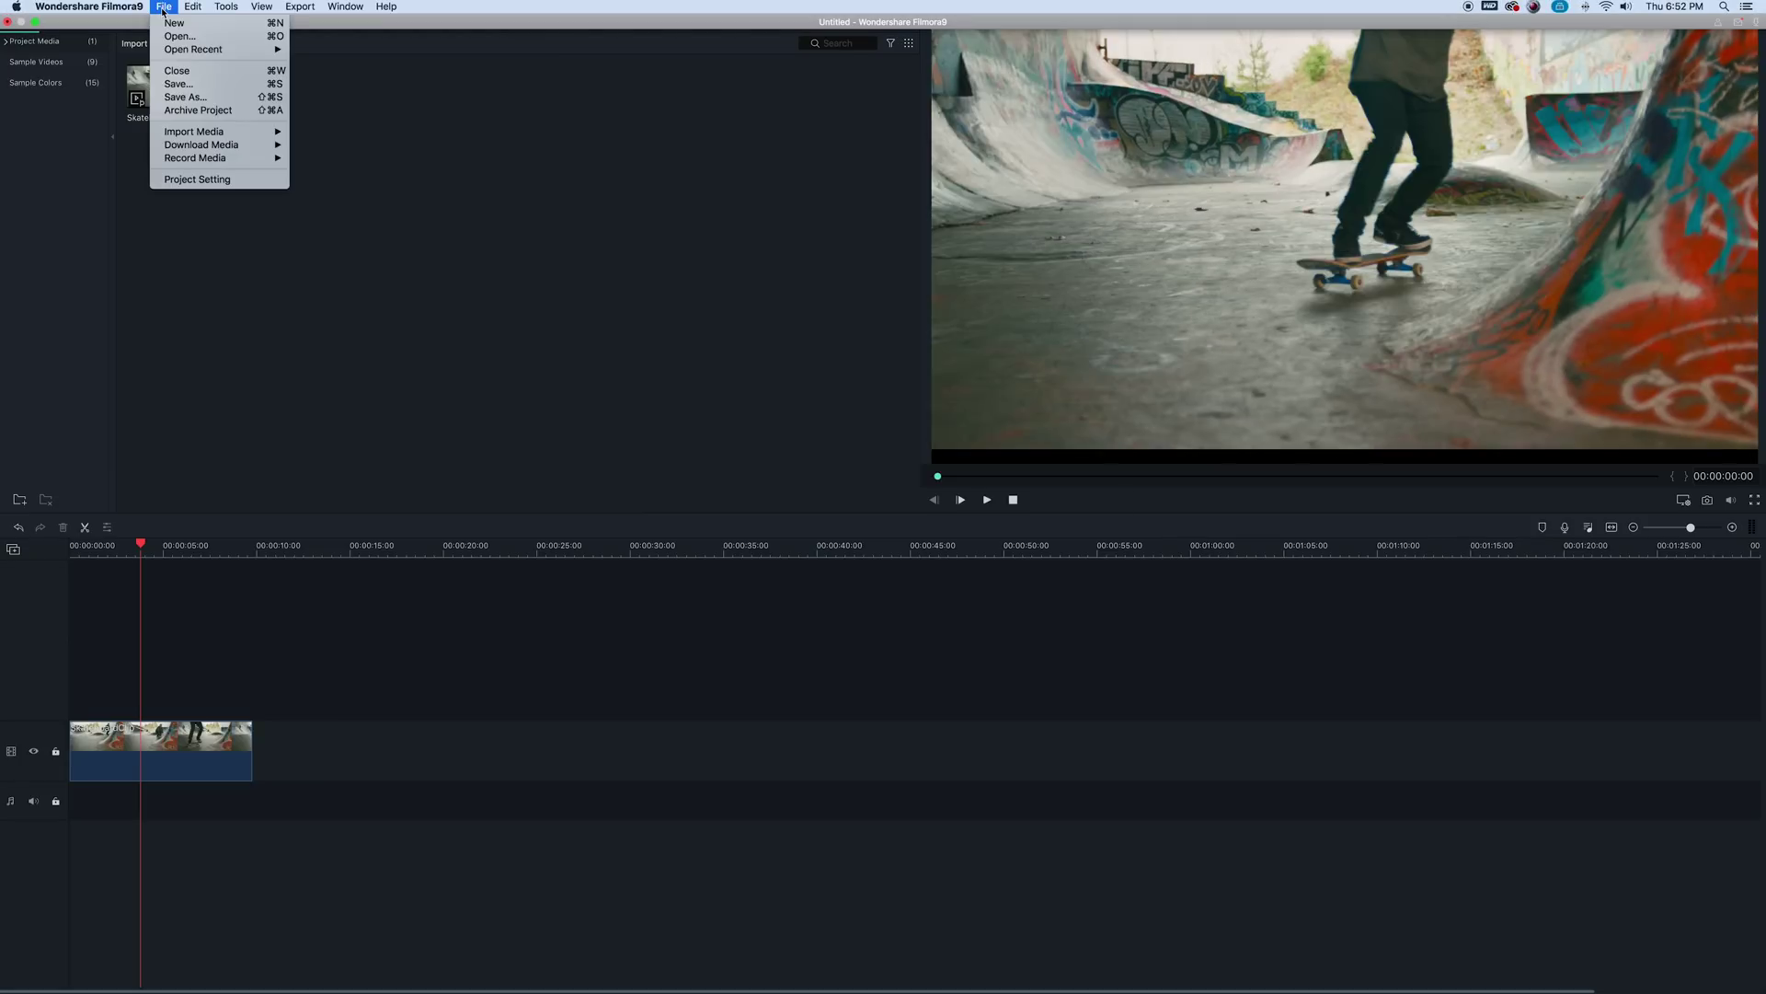
{"action": "left_click", "coordinate": [249, 181]}
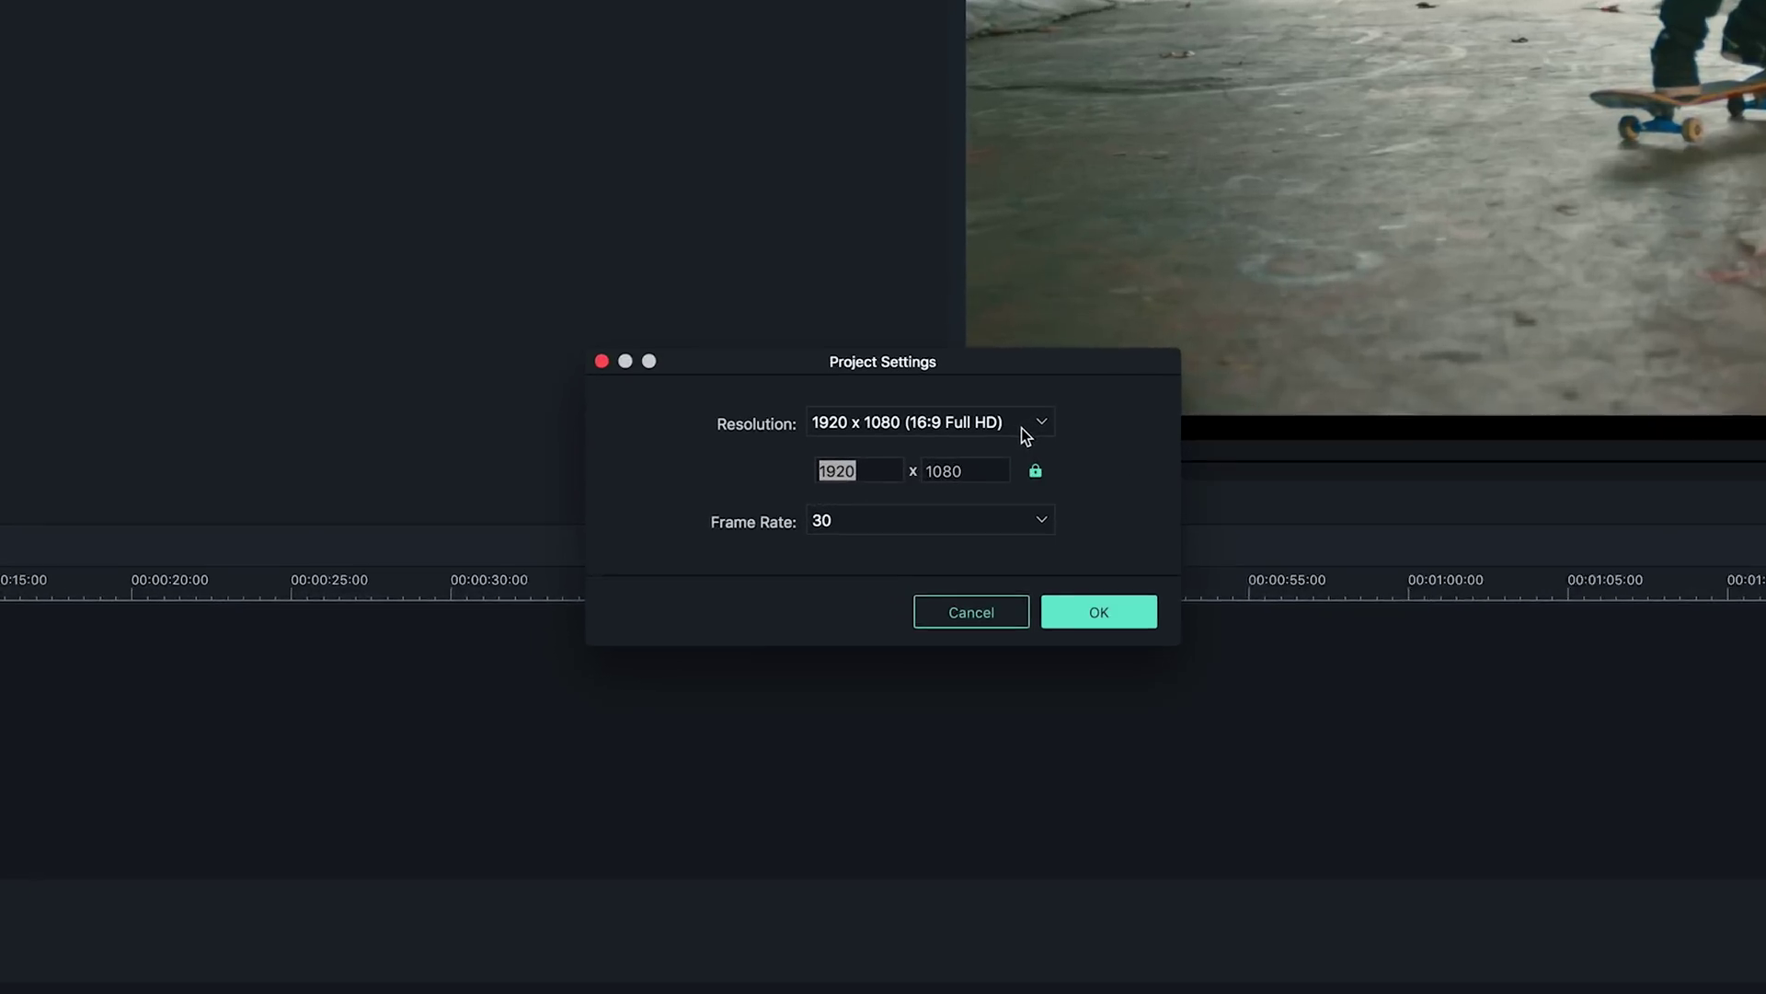
{"action": "left_click", "coordinate": [967, 454]}
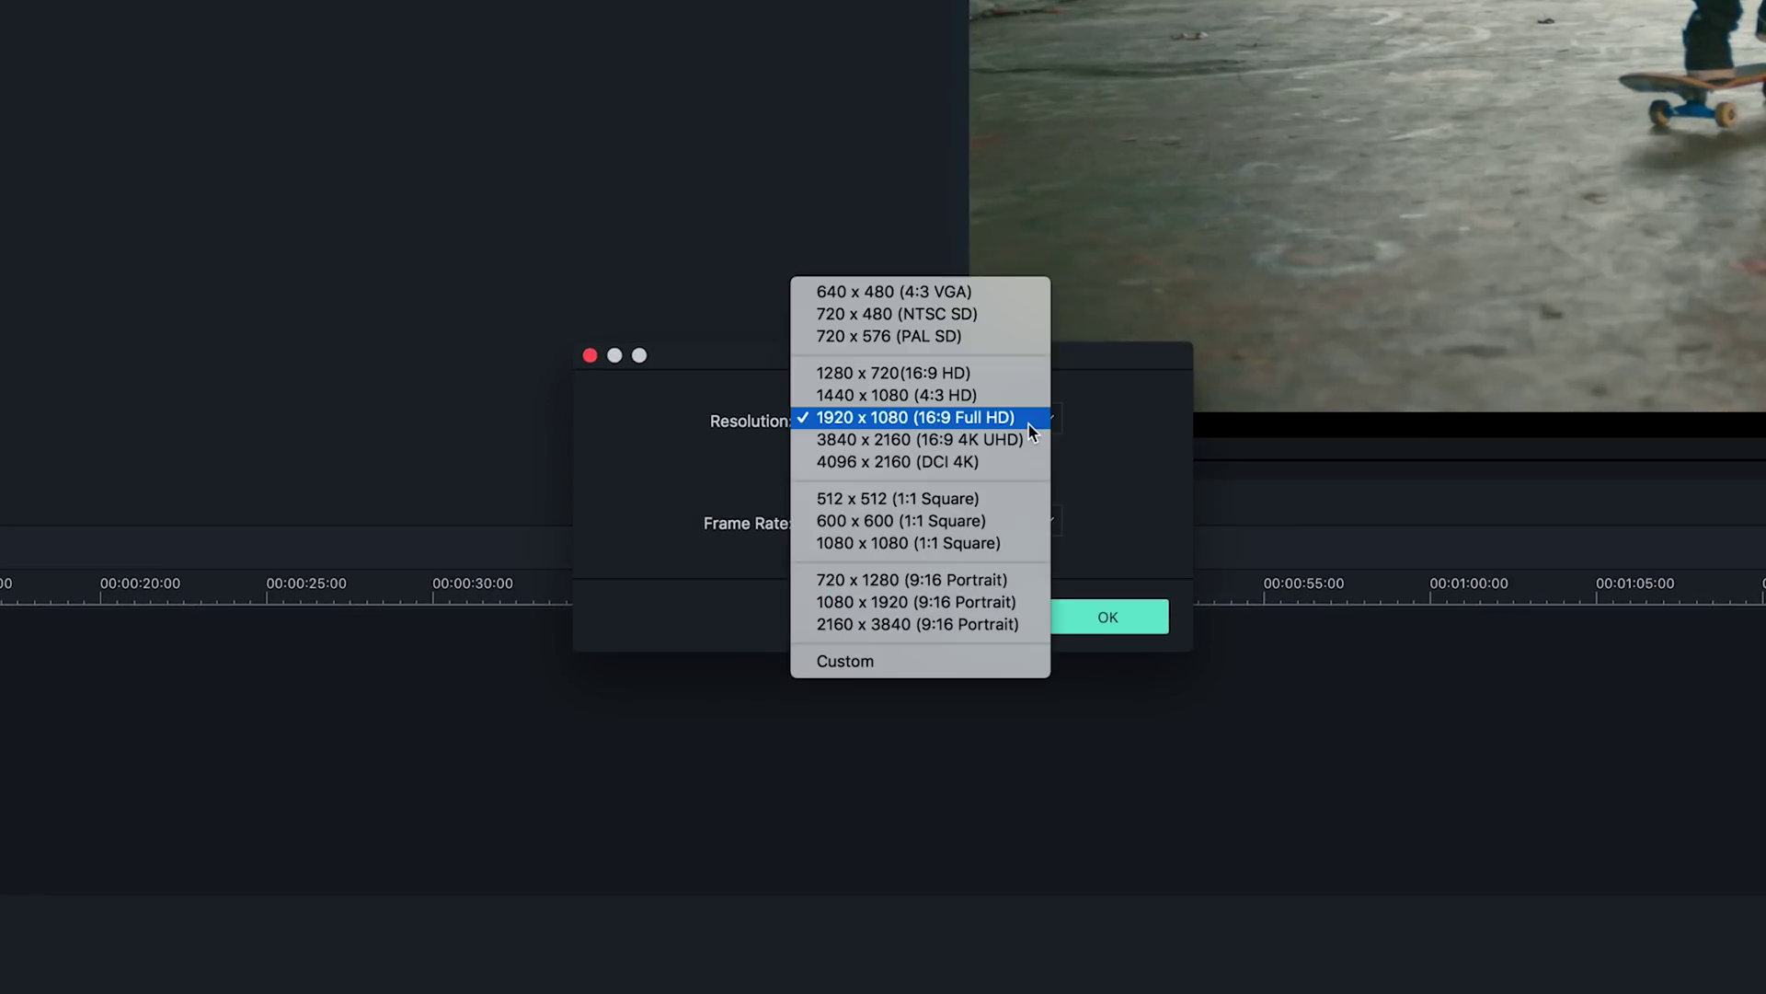
{"action": "left_click", "coordinate": [1025, 544]}
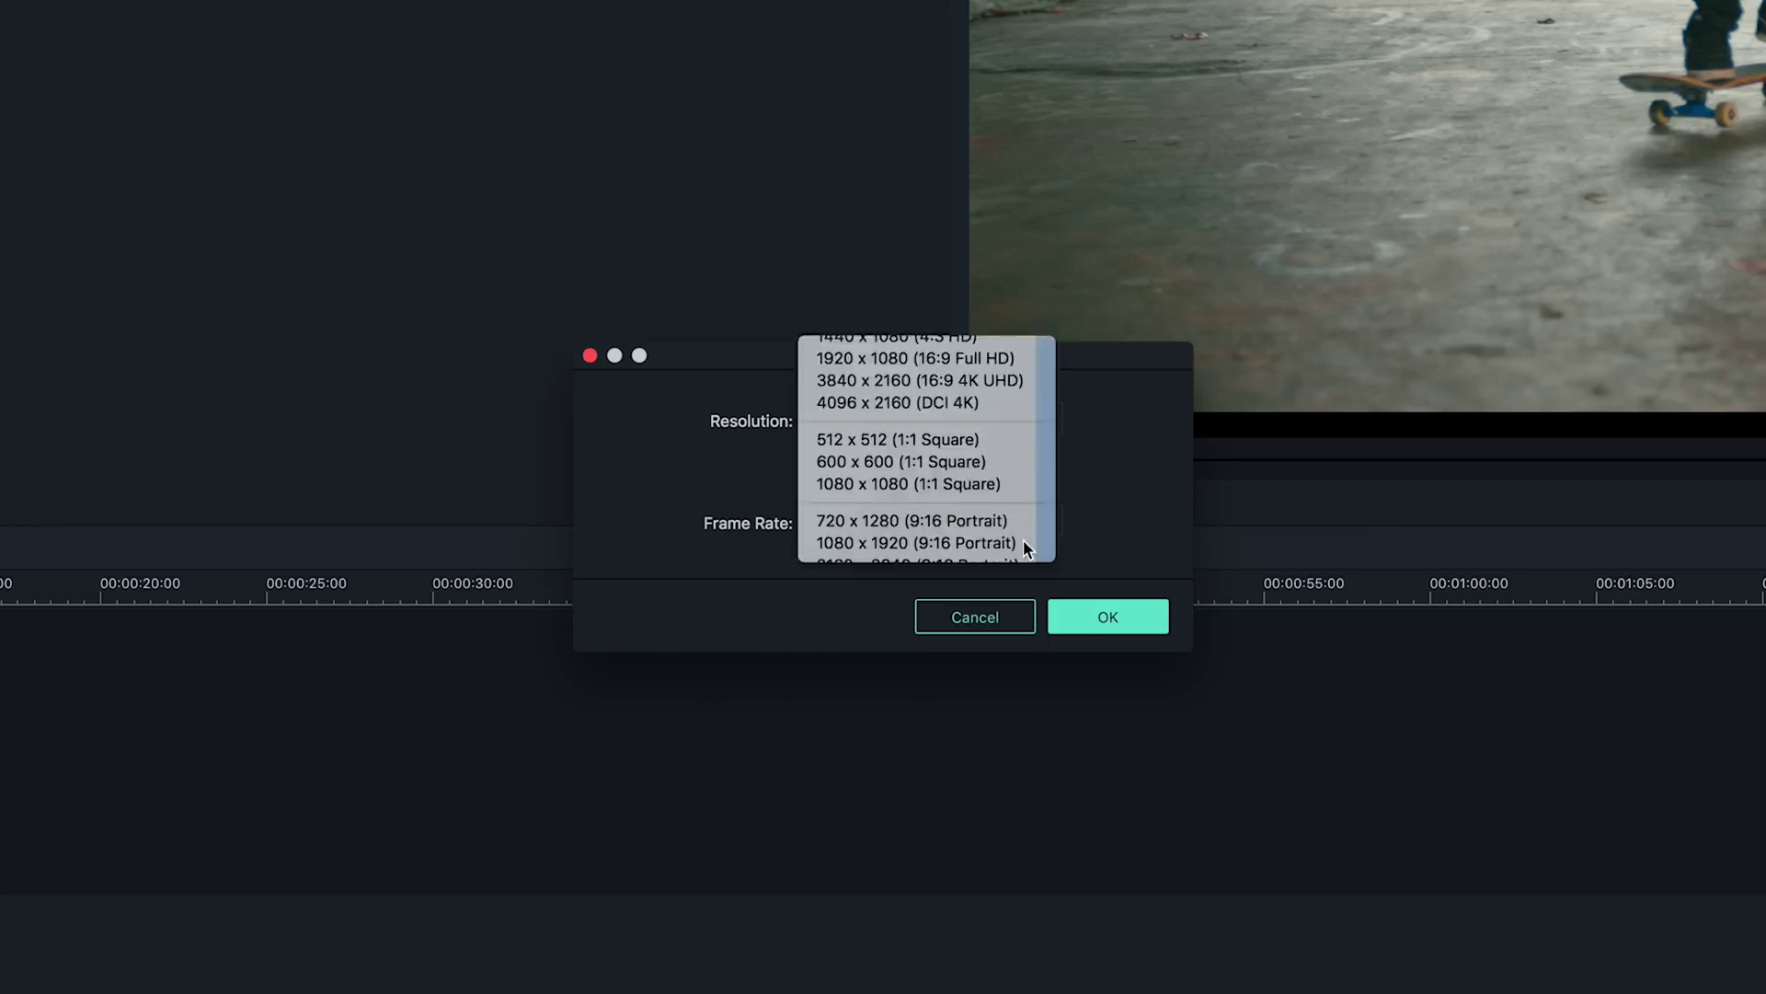
{"action": "left_click", "coordinate": [1142, 618]}
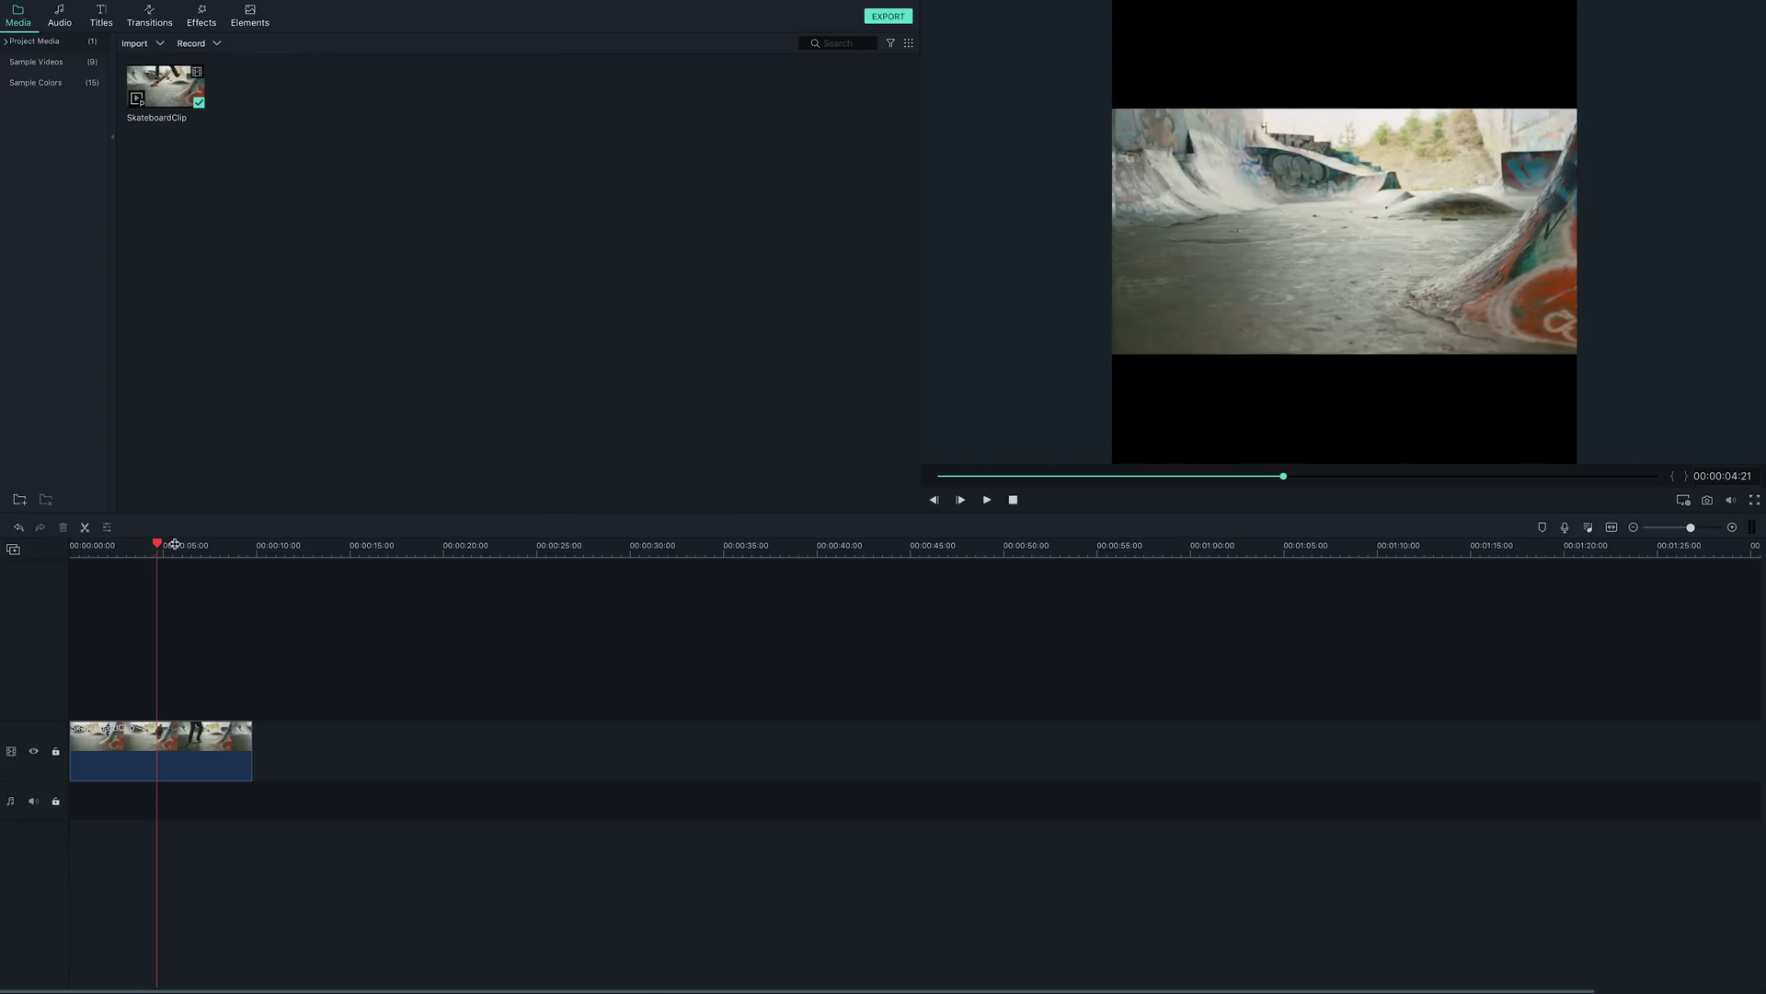
Move the skateboard clip up a track and put a White sample colour clip beneath it.
{"action": "left_click", "coordinate": [111, 547]}
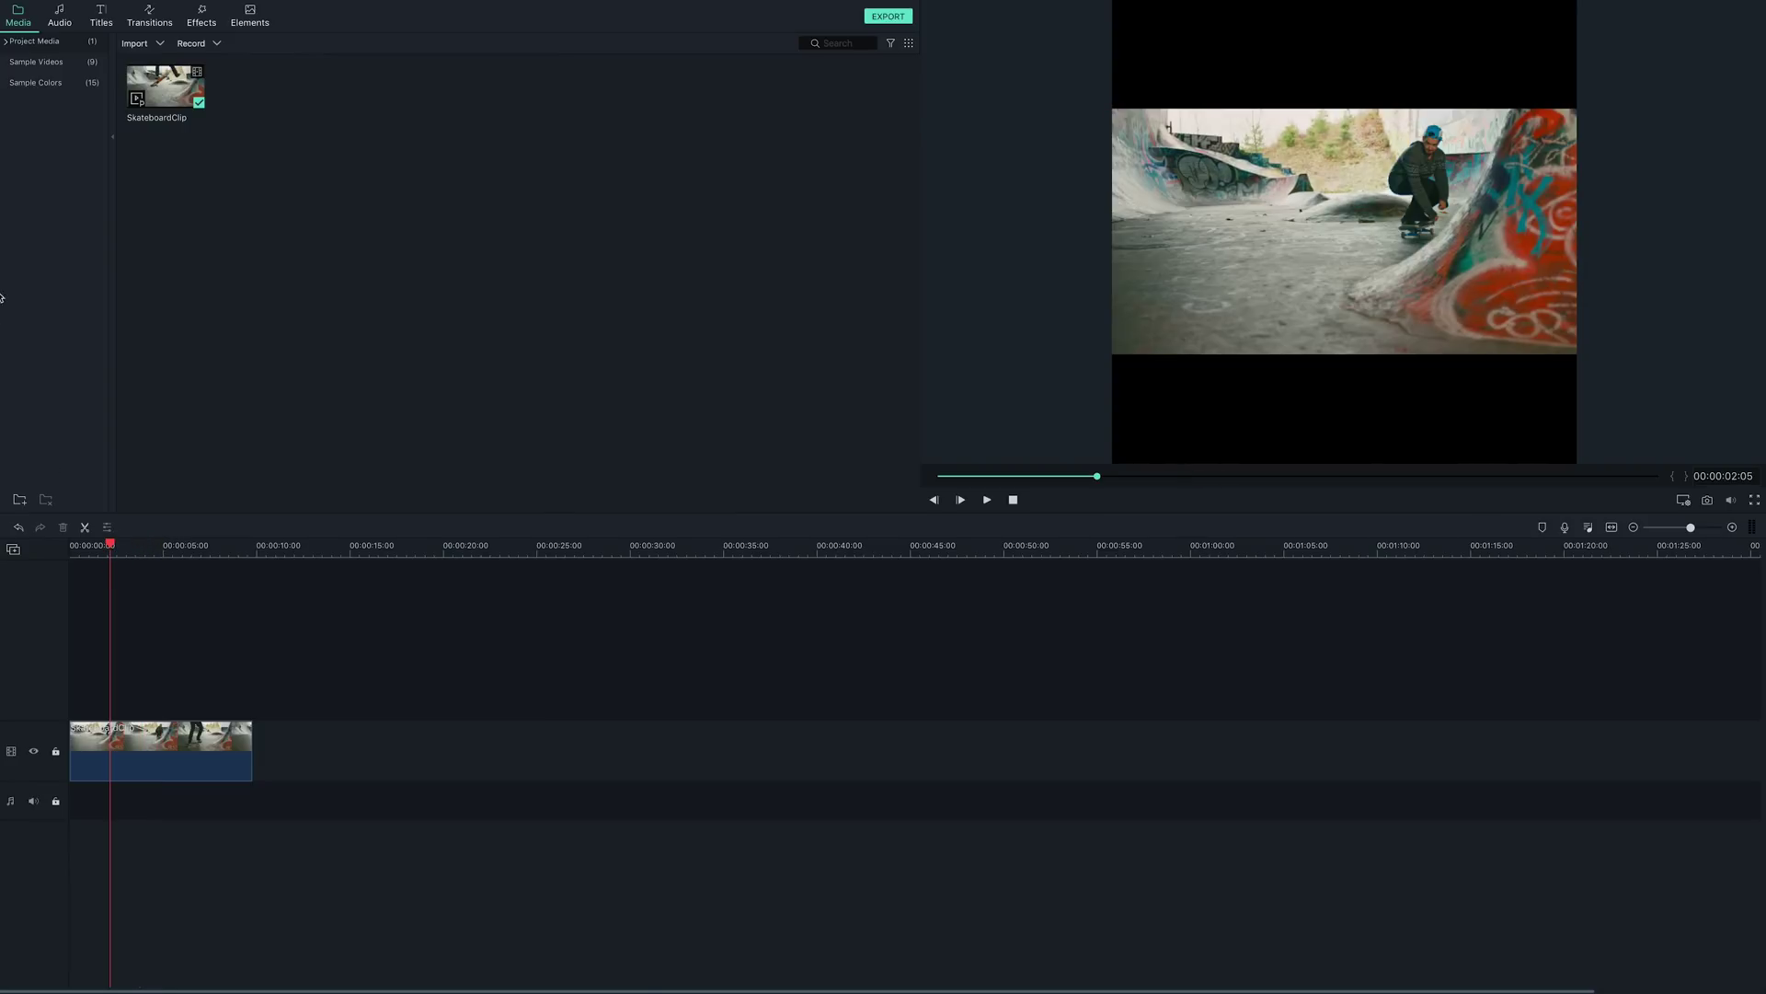
{"action": "left_click", "coordinate": [21, 86]}
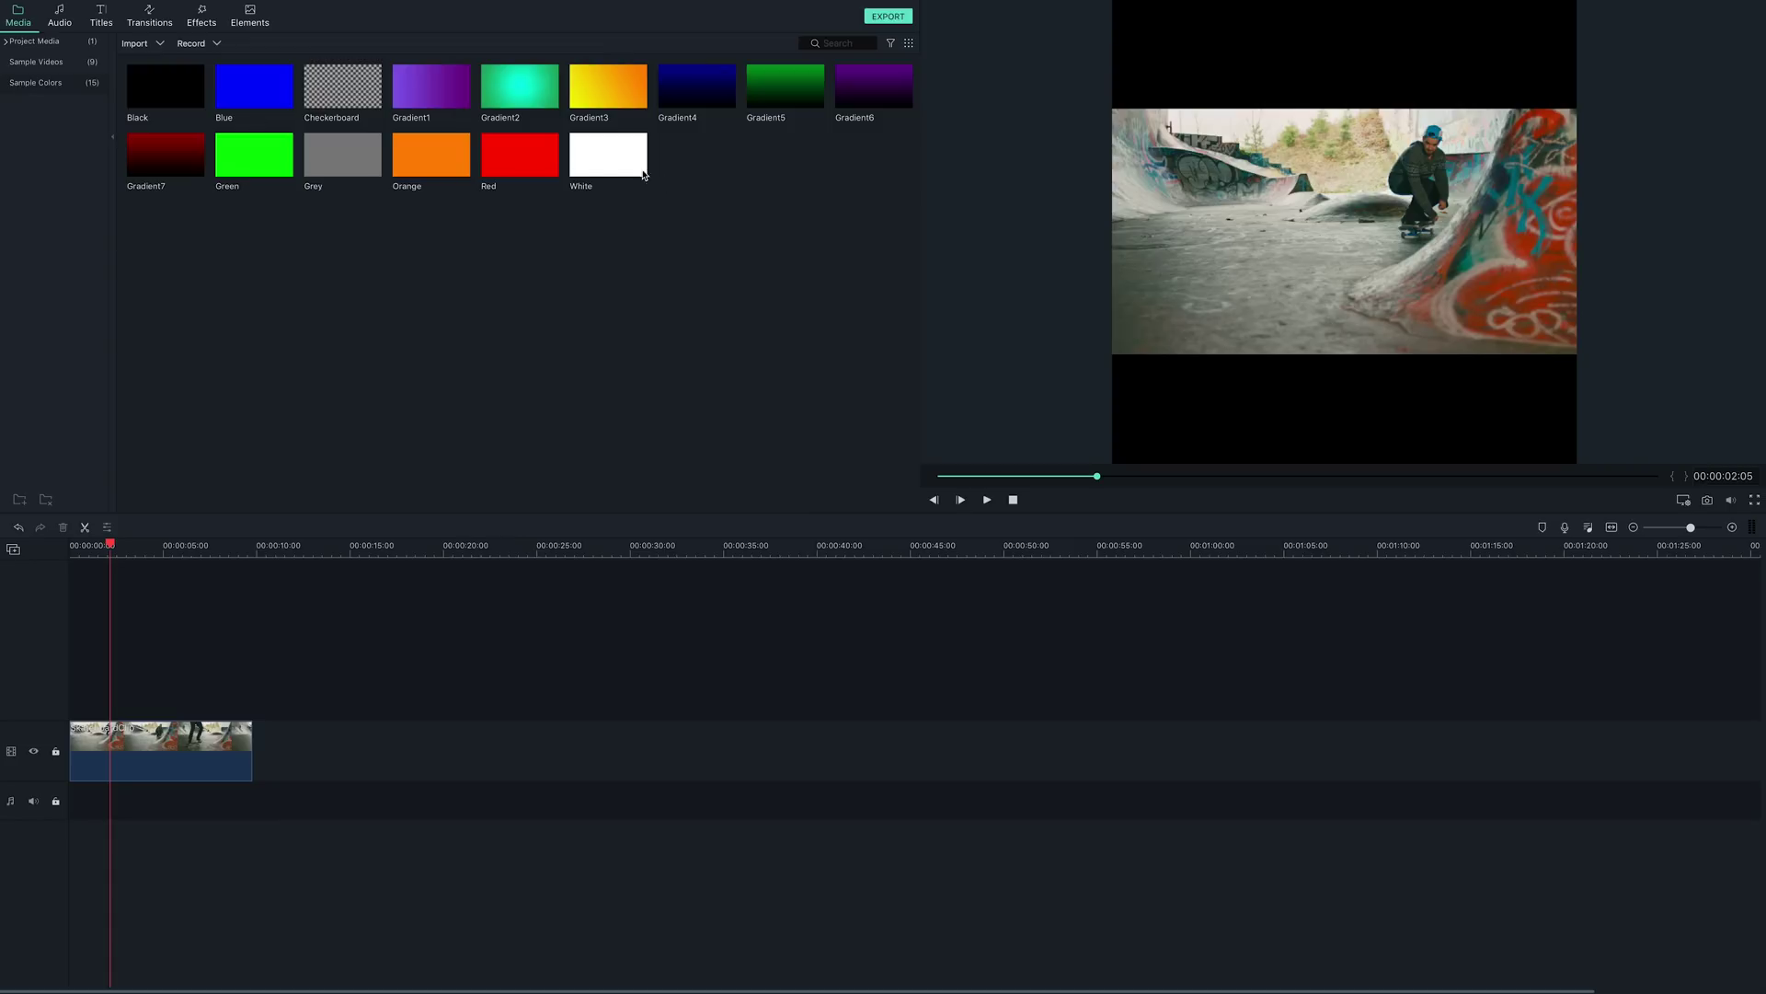
{"action": "left_click_drag", "start_coordinate": [175, 755], "coordinate": [174, 710]}
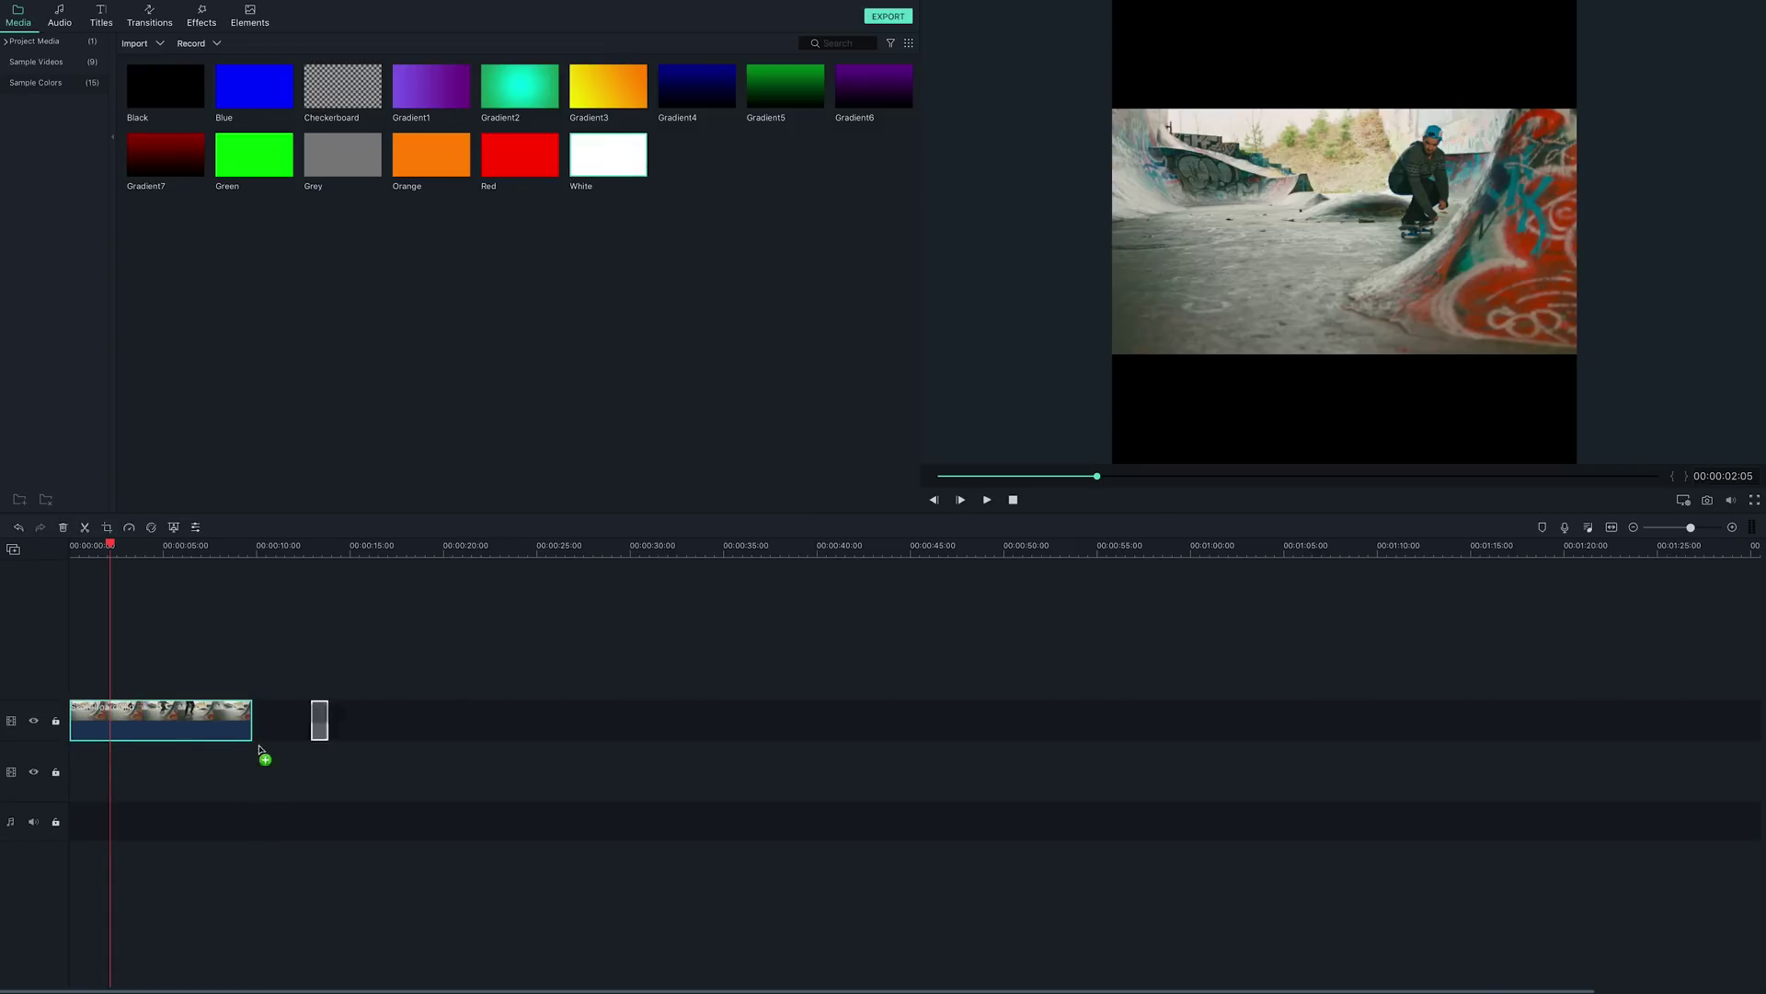
{"action": "mouse_move", "coordinate": [613, 156]}
{"action": "left_mouse_down"}
{"action": "mouse_move", "coordinate": [99, 771]}
{"action": "mouse_move", "coordinate": [232, 755]}
{"action": "left_mouse_up"}
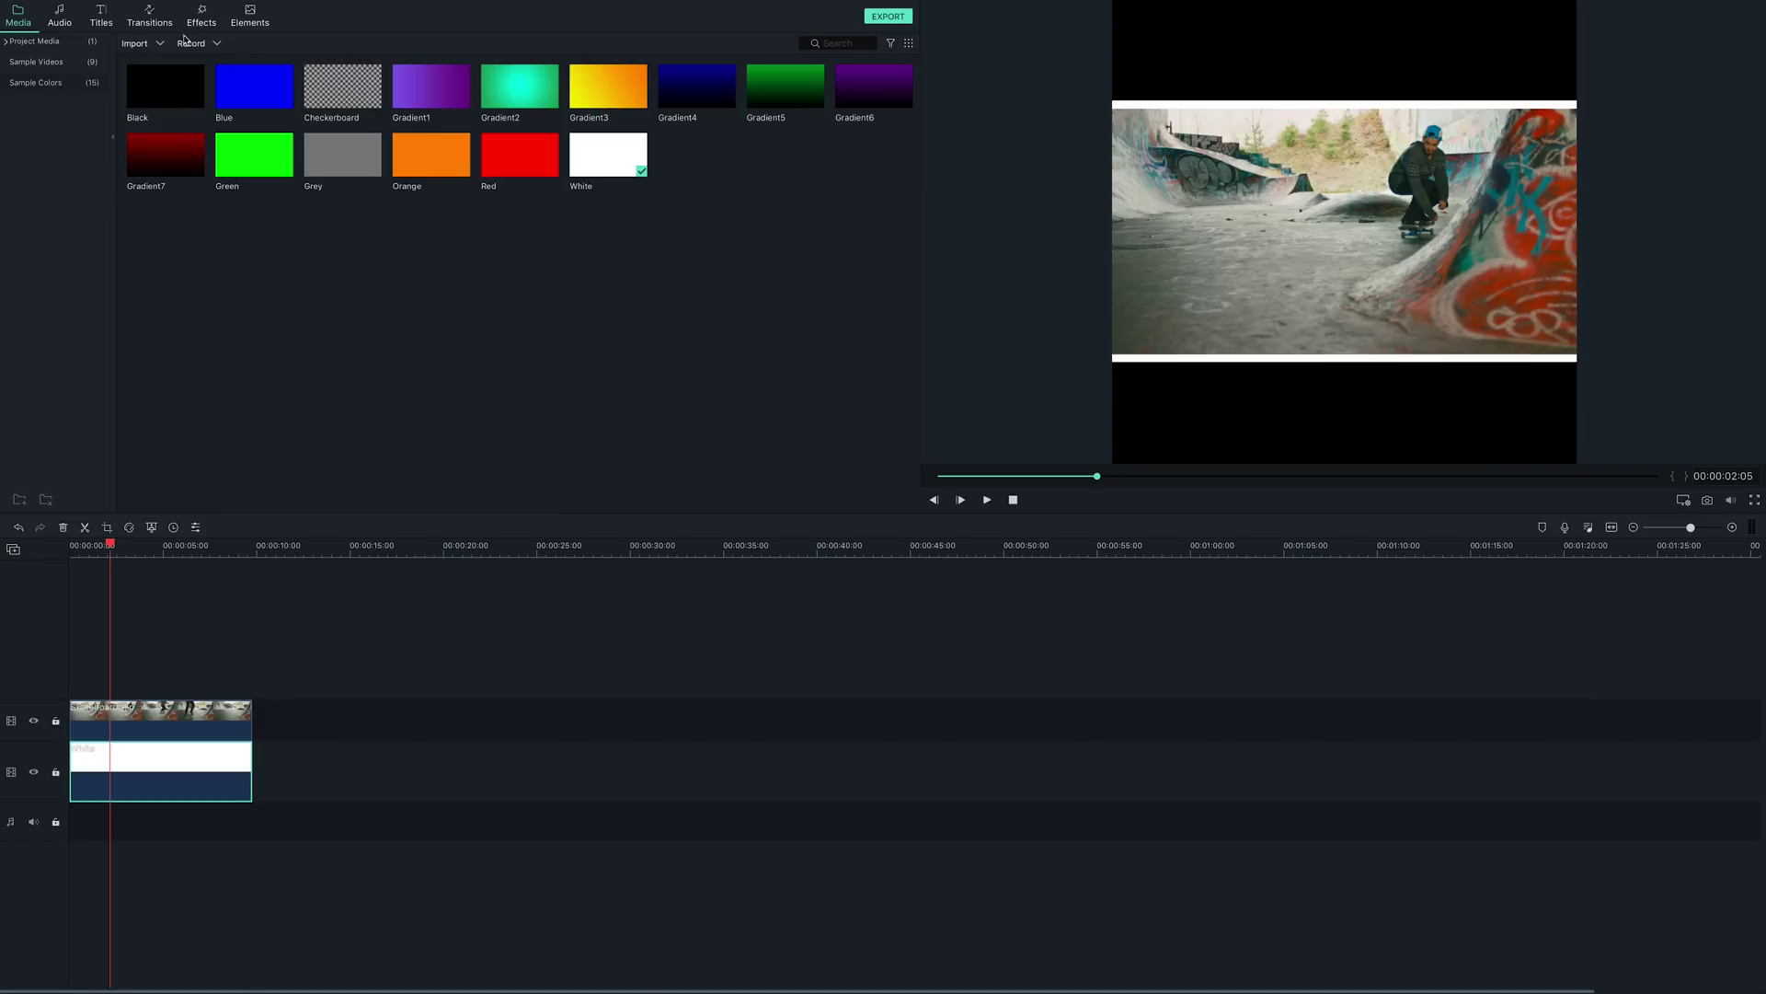
Scale the White clip to about 160% so it fills the square frame.
{"action": "double_click", "coordinate": [130, 772]}
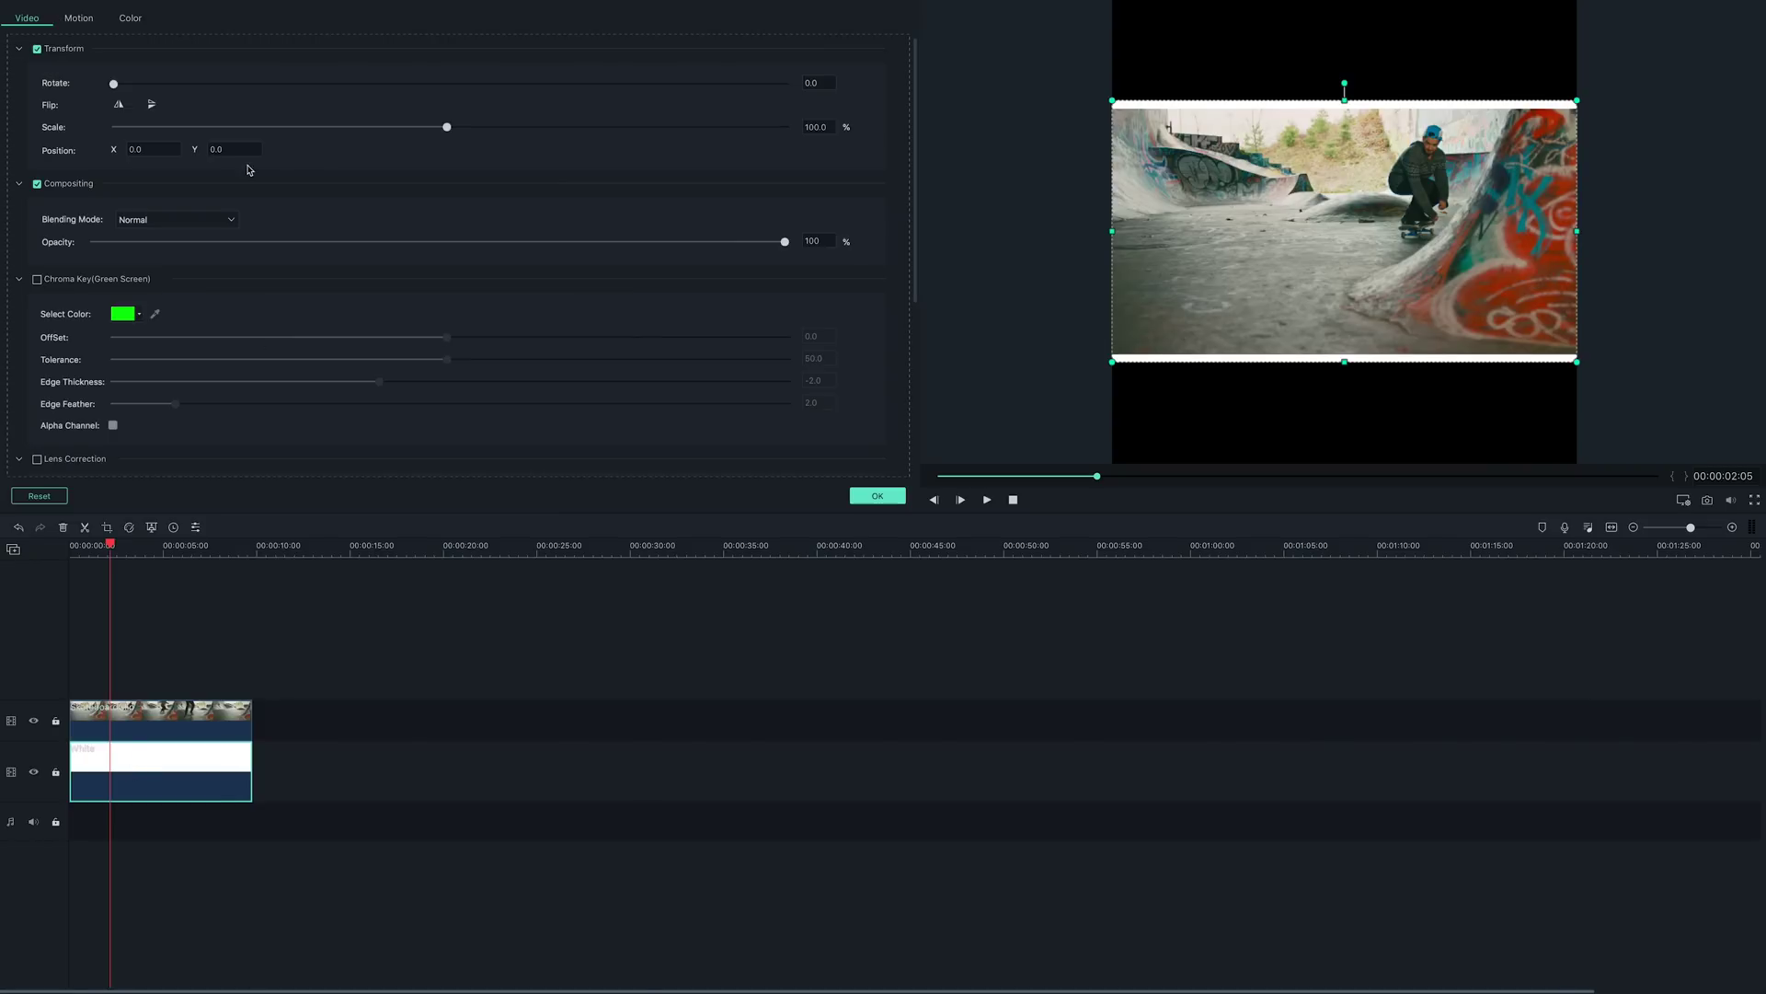
{"action": "left_click_drag", "start_coordinate": [446, 126], "coordinate": [554, 126]}
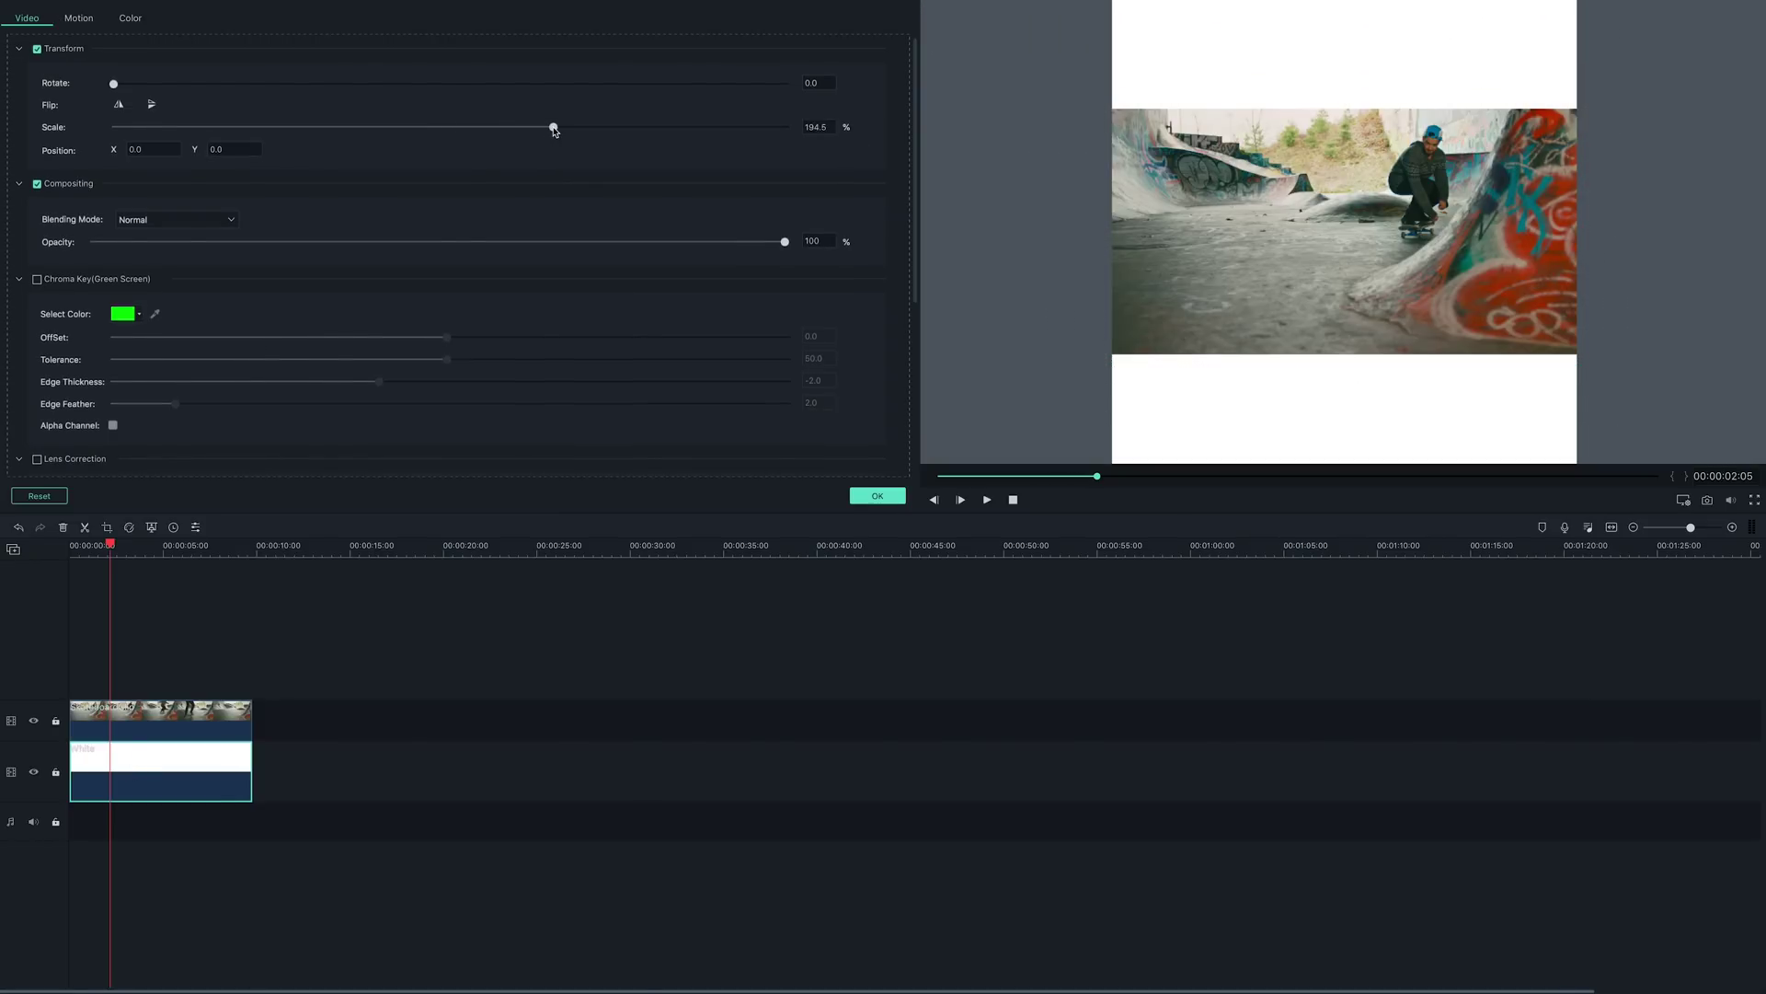
{"action": "left_click", "coordinate": [325, 626]}
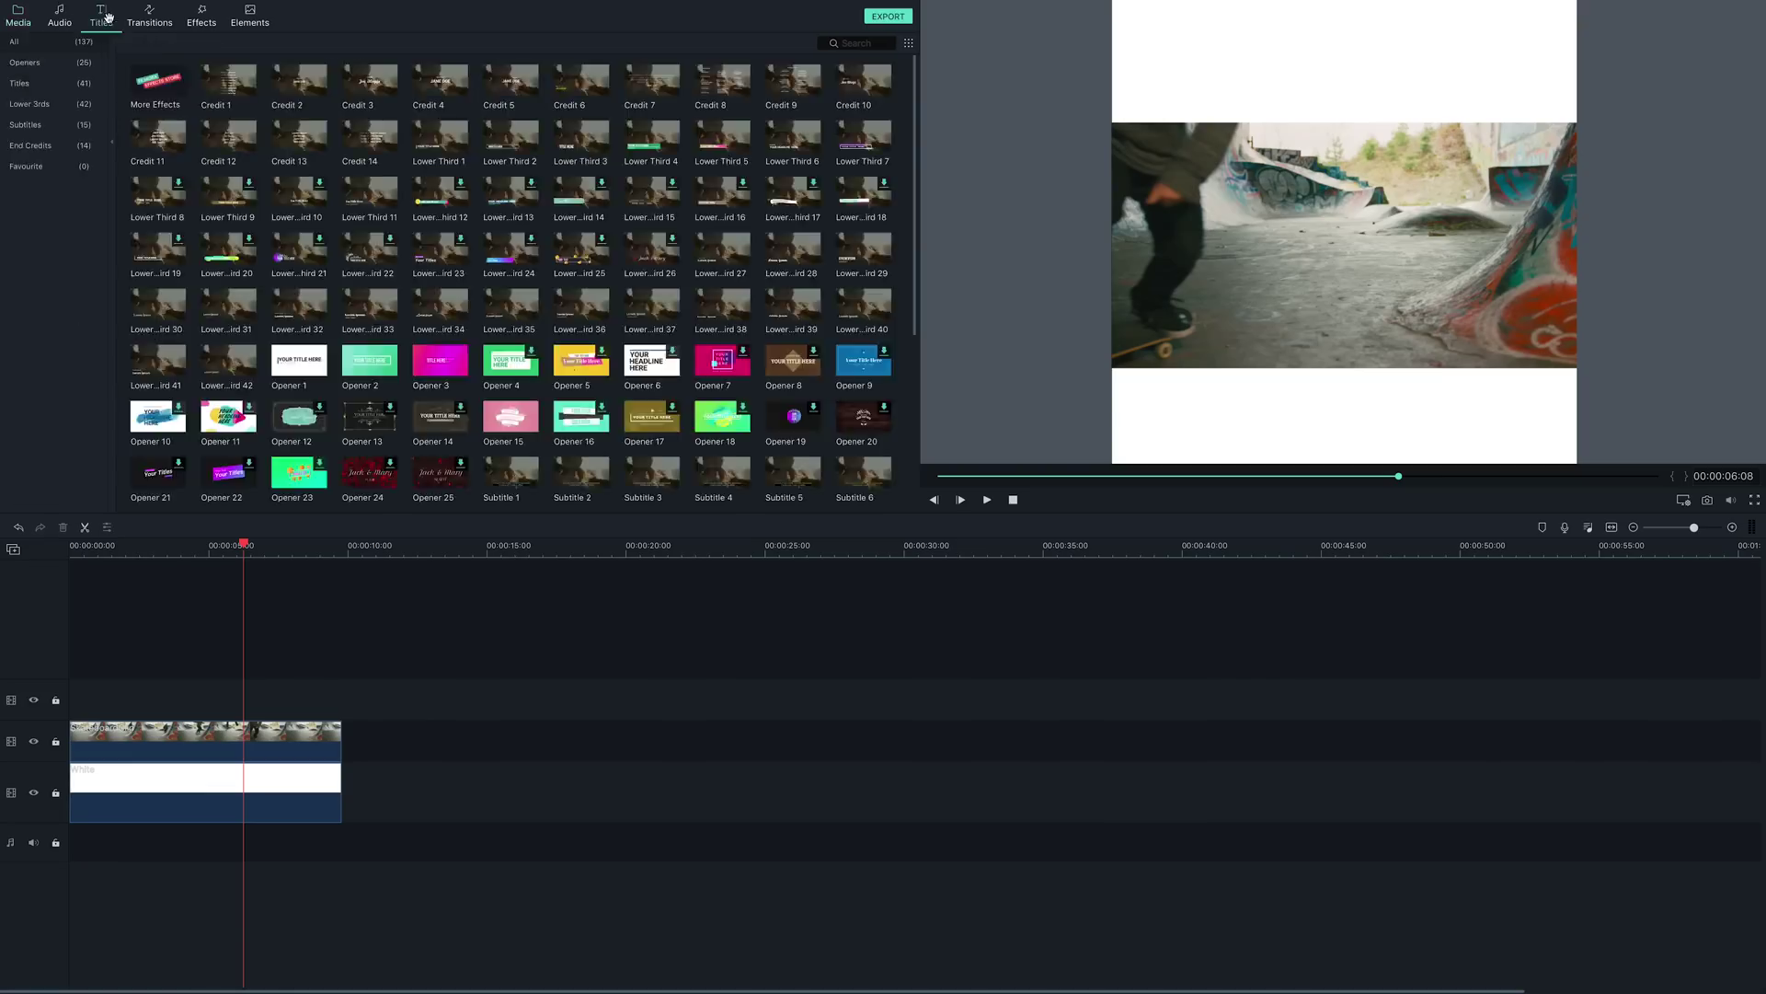
Place the Credit 5 title from the Titles library on the track above the skateboard clip.
{"action": "left_click", "coordinate": [515, 81]}
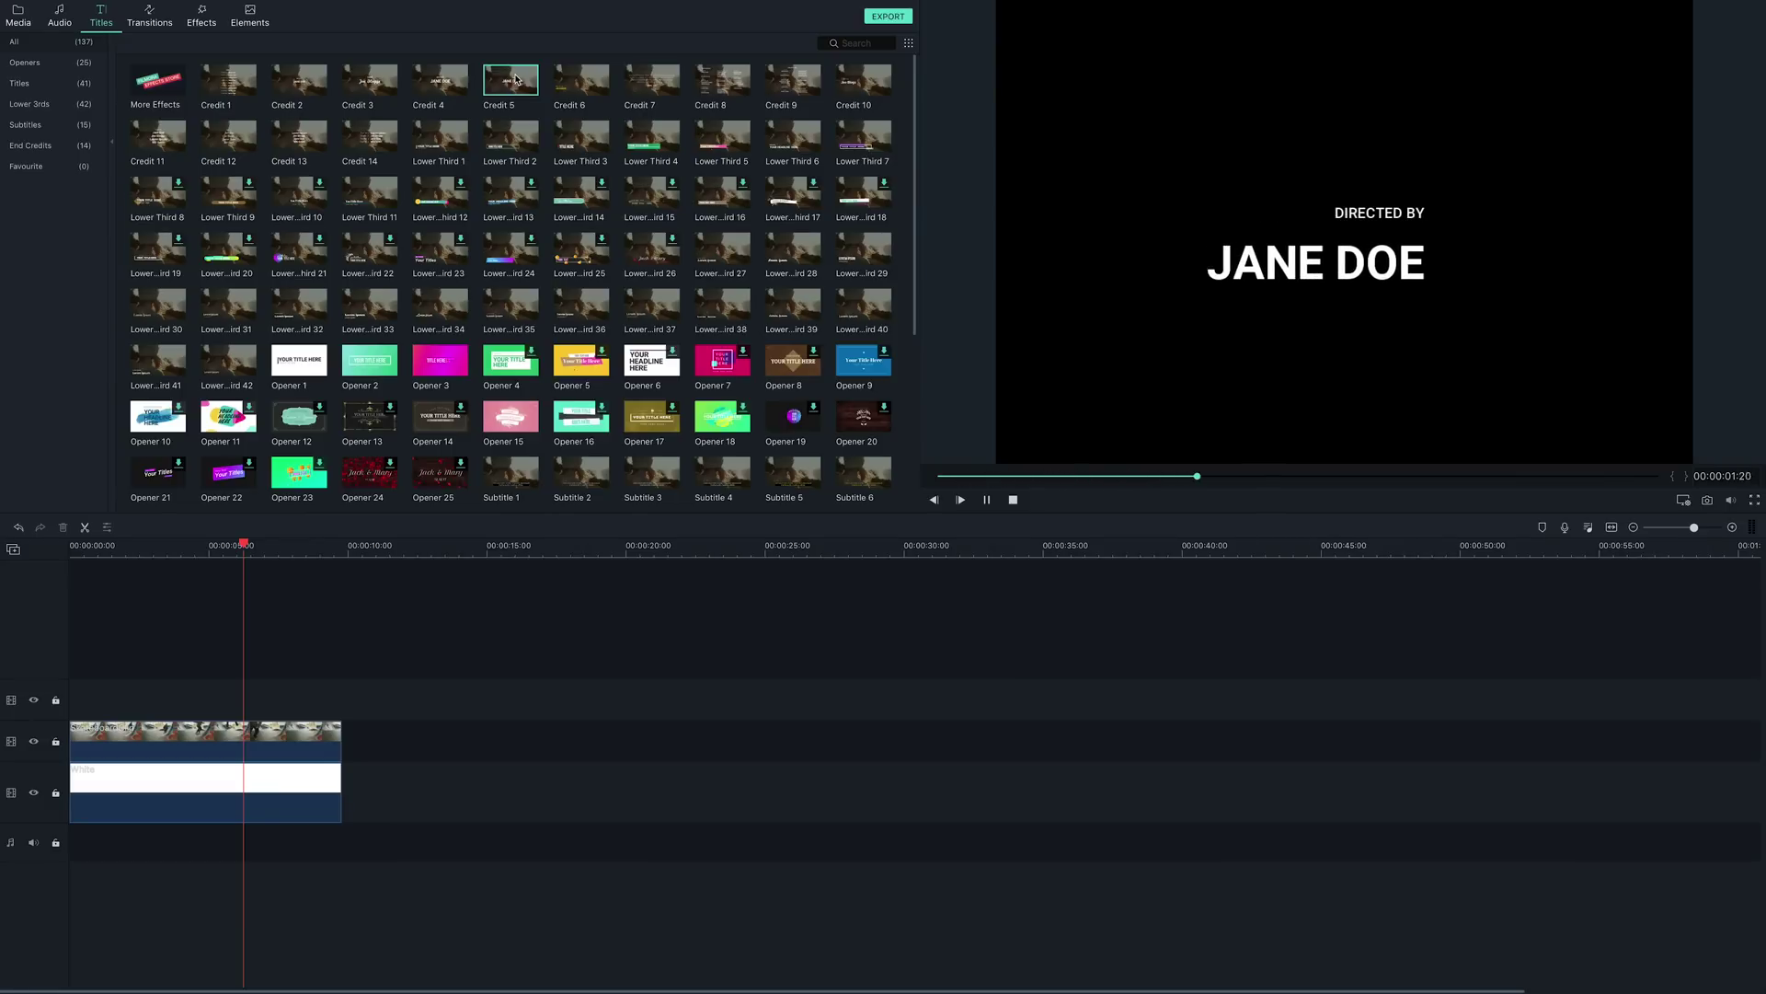
{"action": "left_click_drag", "start_coordinate": [515, 80], "coordinate": [78, 702]}
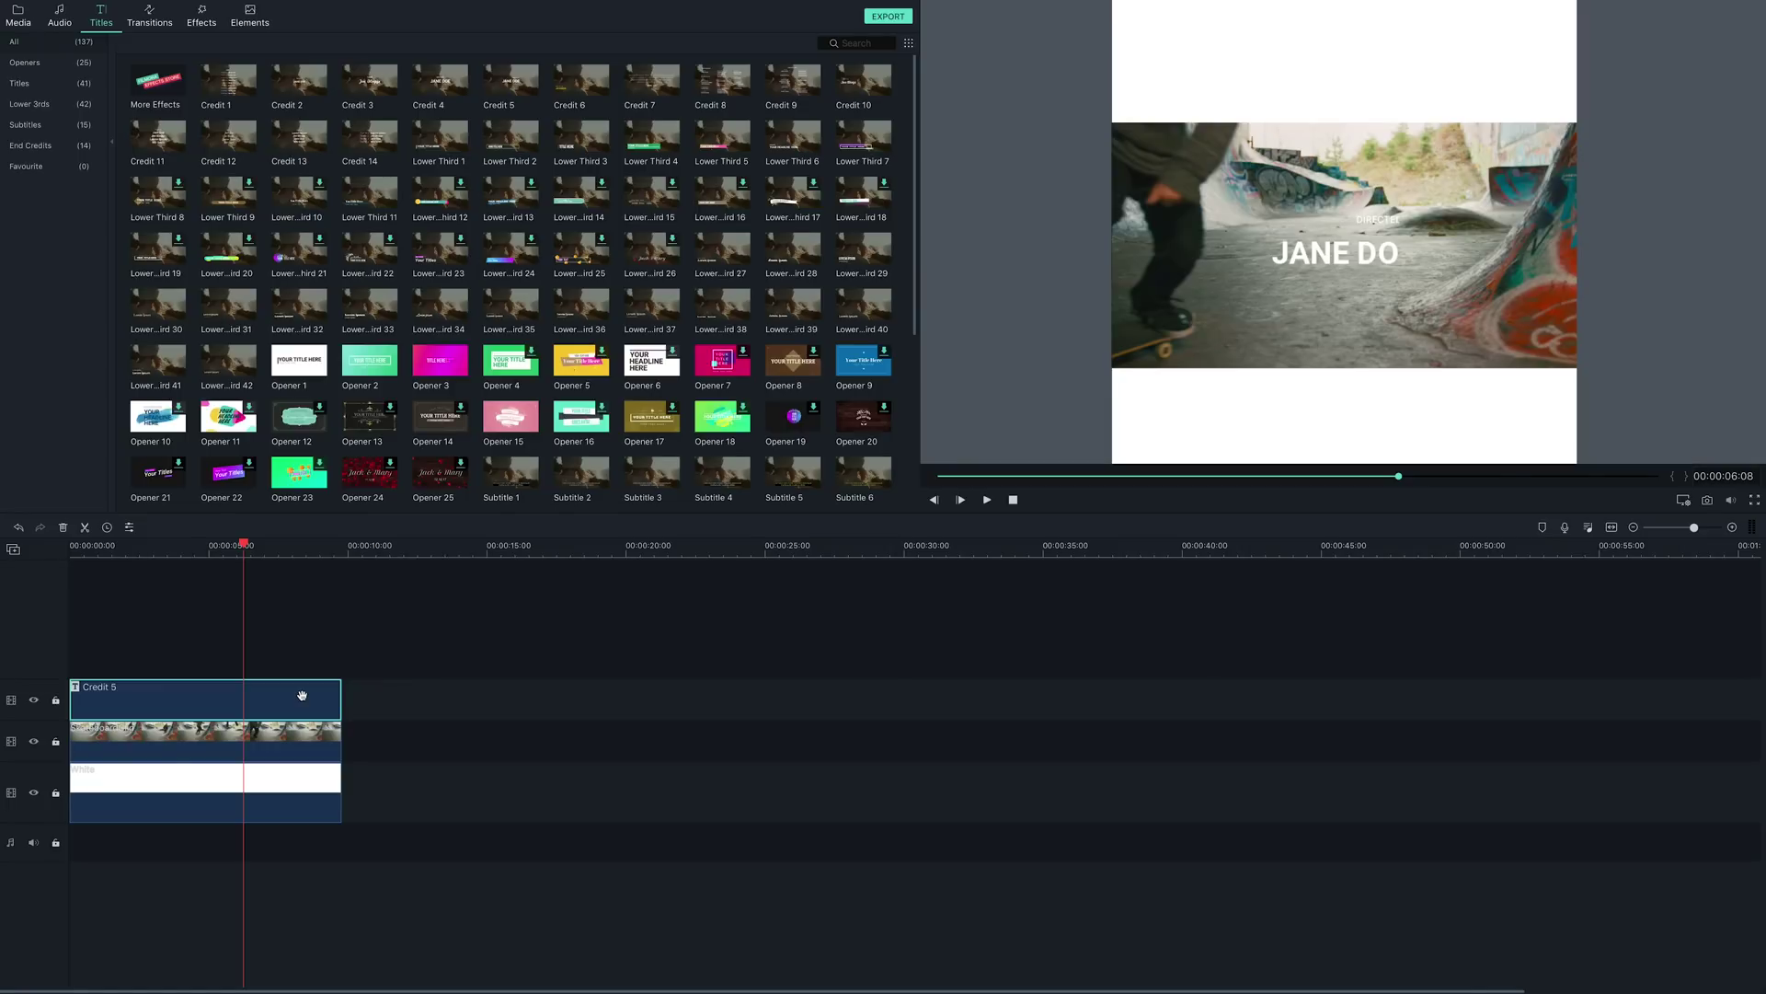
Move the Credit 5 text into the white area above the video and colour it black.
{"action": "double_click", "coordinate": [301, 694]}
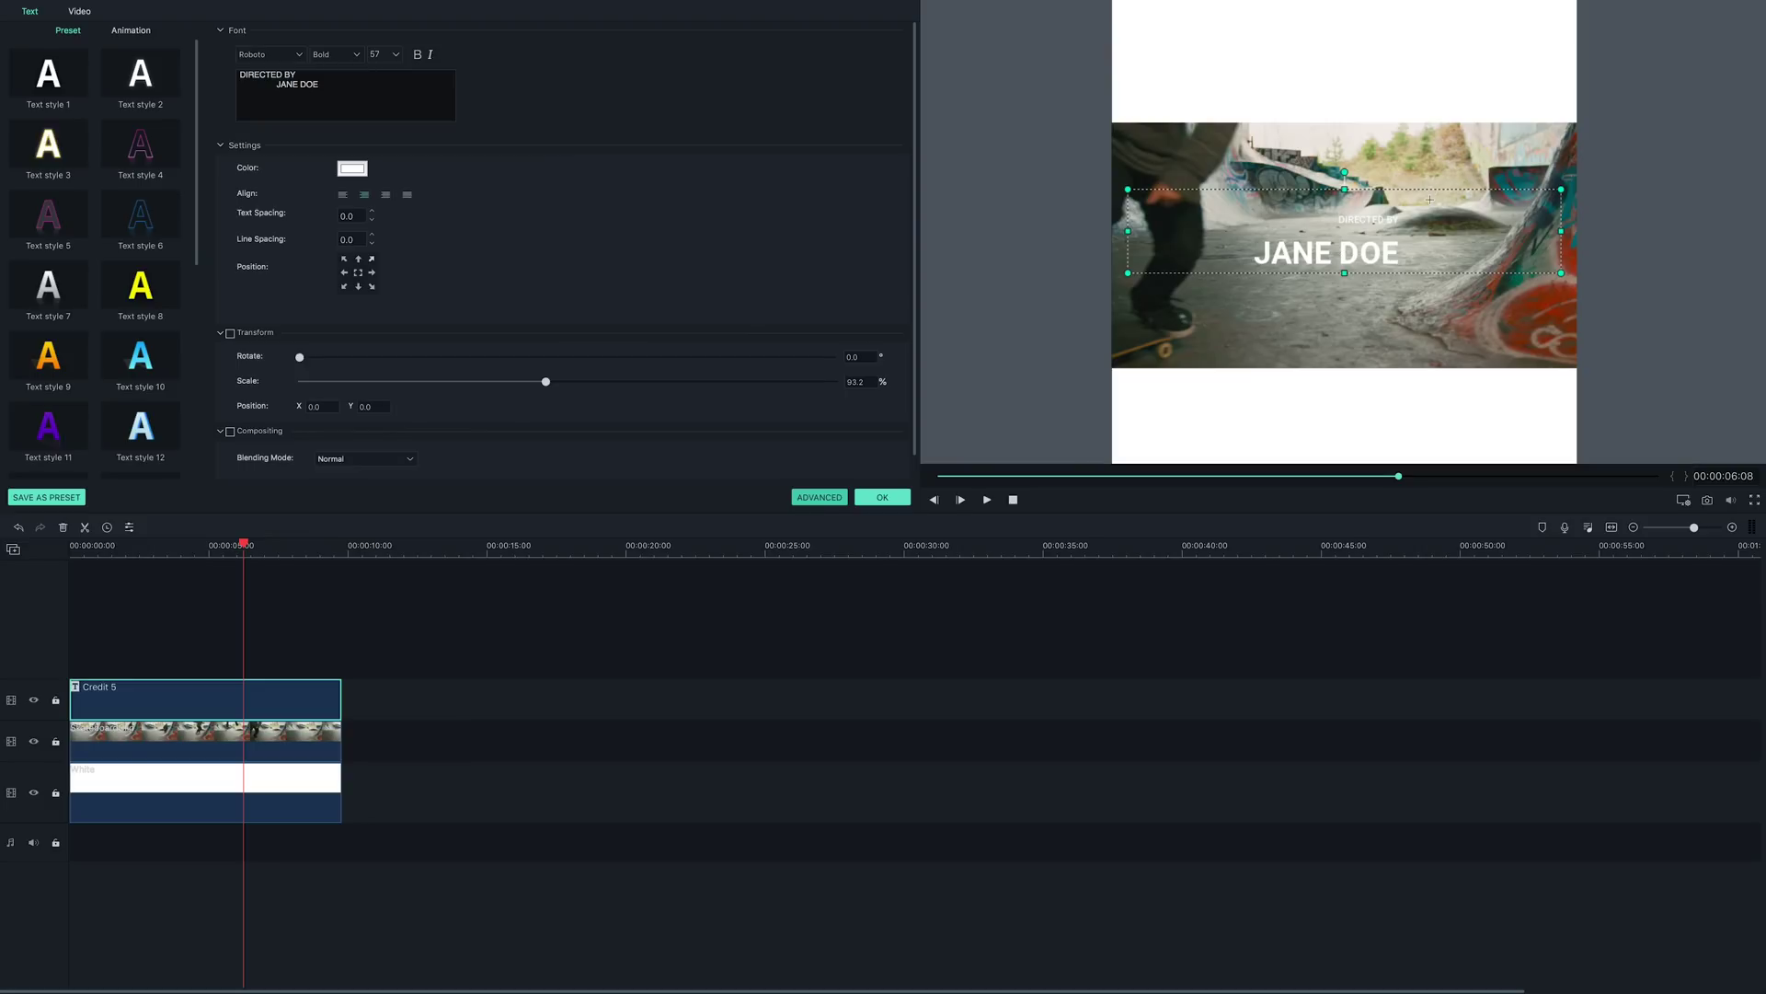
{"action": "left_click_drag", "start_coordinate": [1428, 201], "coordinate": [1426, 36]}
{"action": "key", "text": "ctrl+a"}
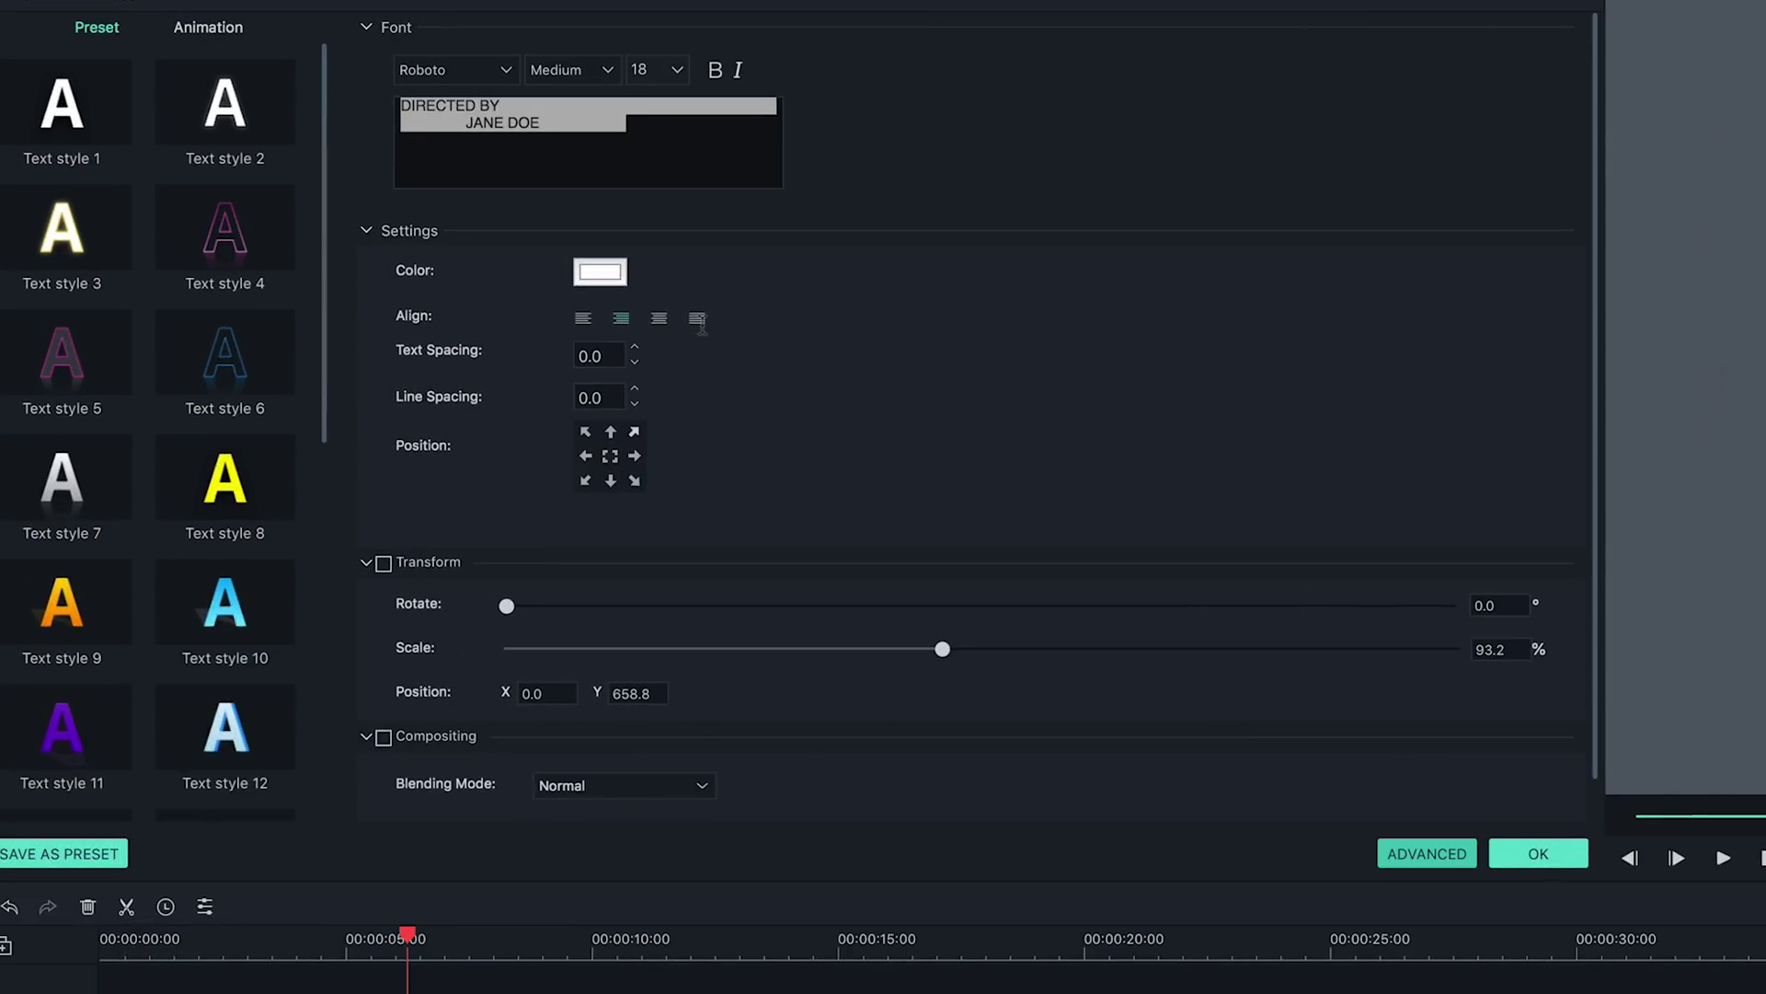
{"action": "left_click", "coordinate": [600, 272]}
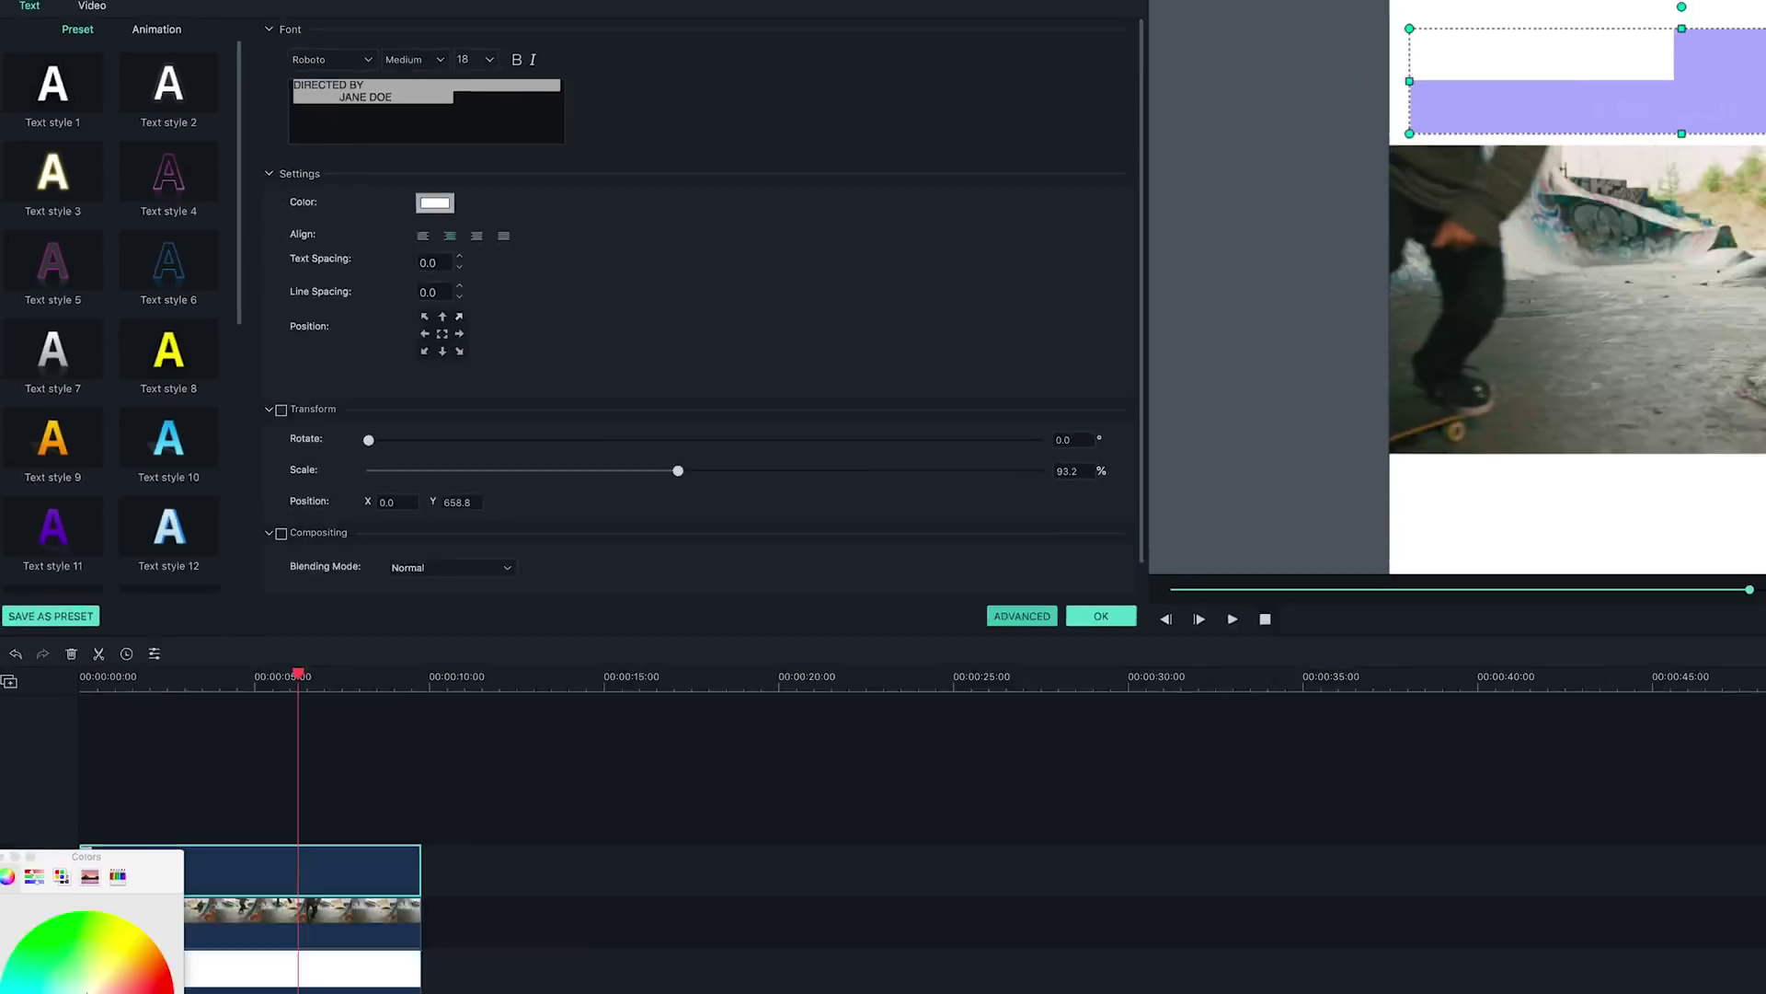
{"action": "left_click_drag", "start_coordinate": [83, 889], "coordinate": [143, 891]}
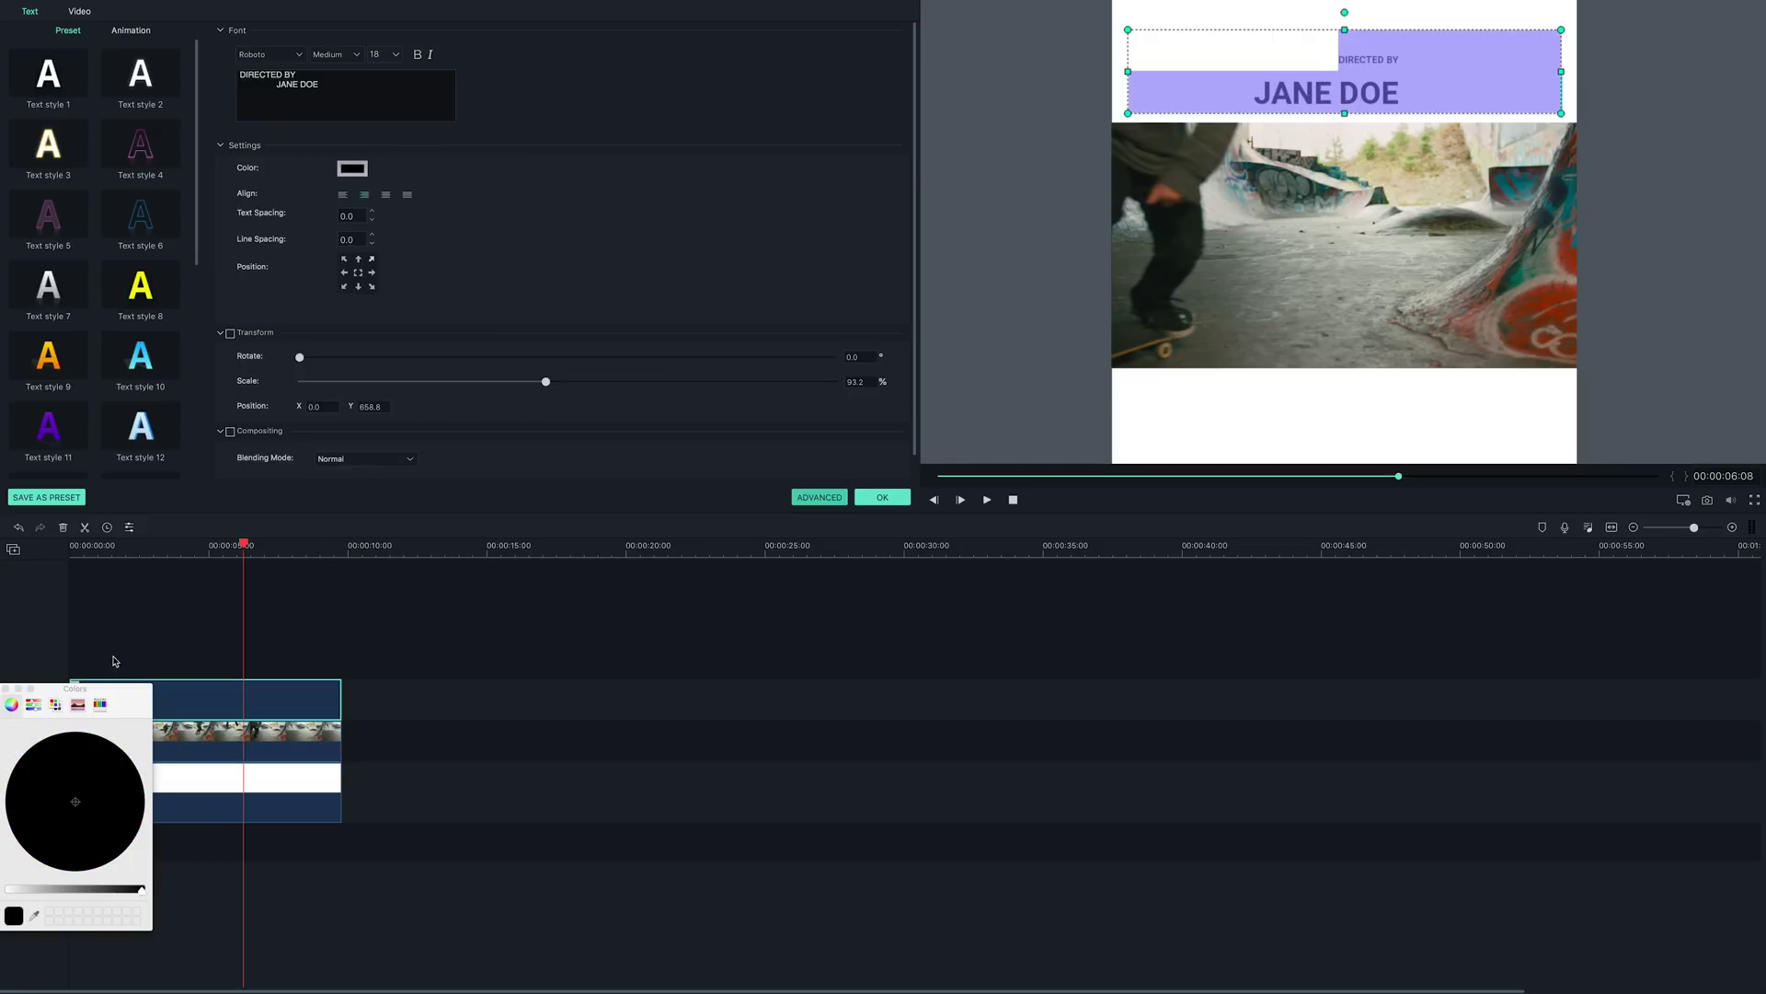
{"action": "type", "text": "LANDING A FLIP TRICK"}
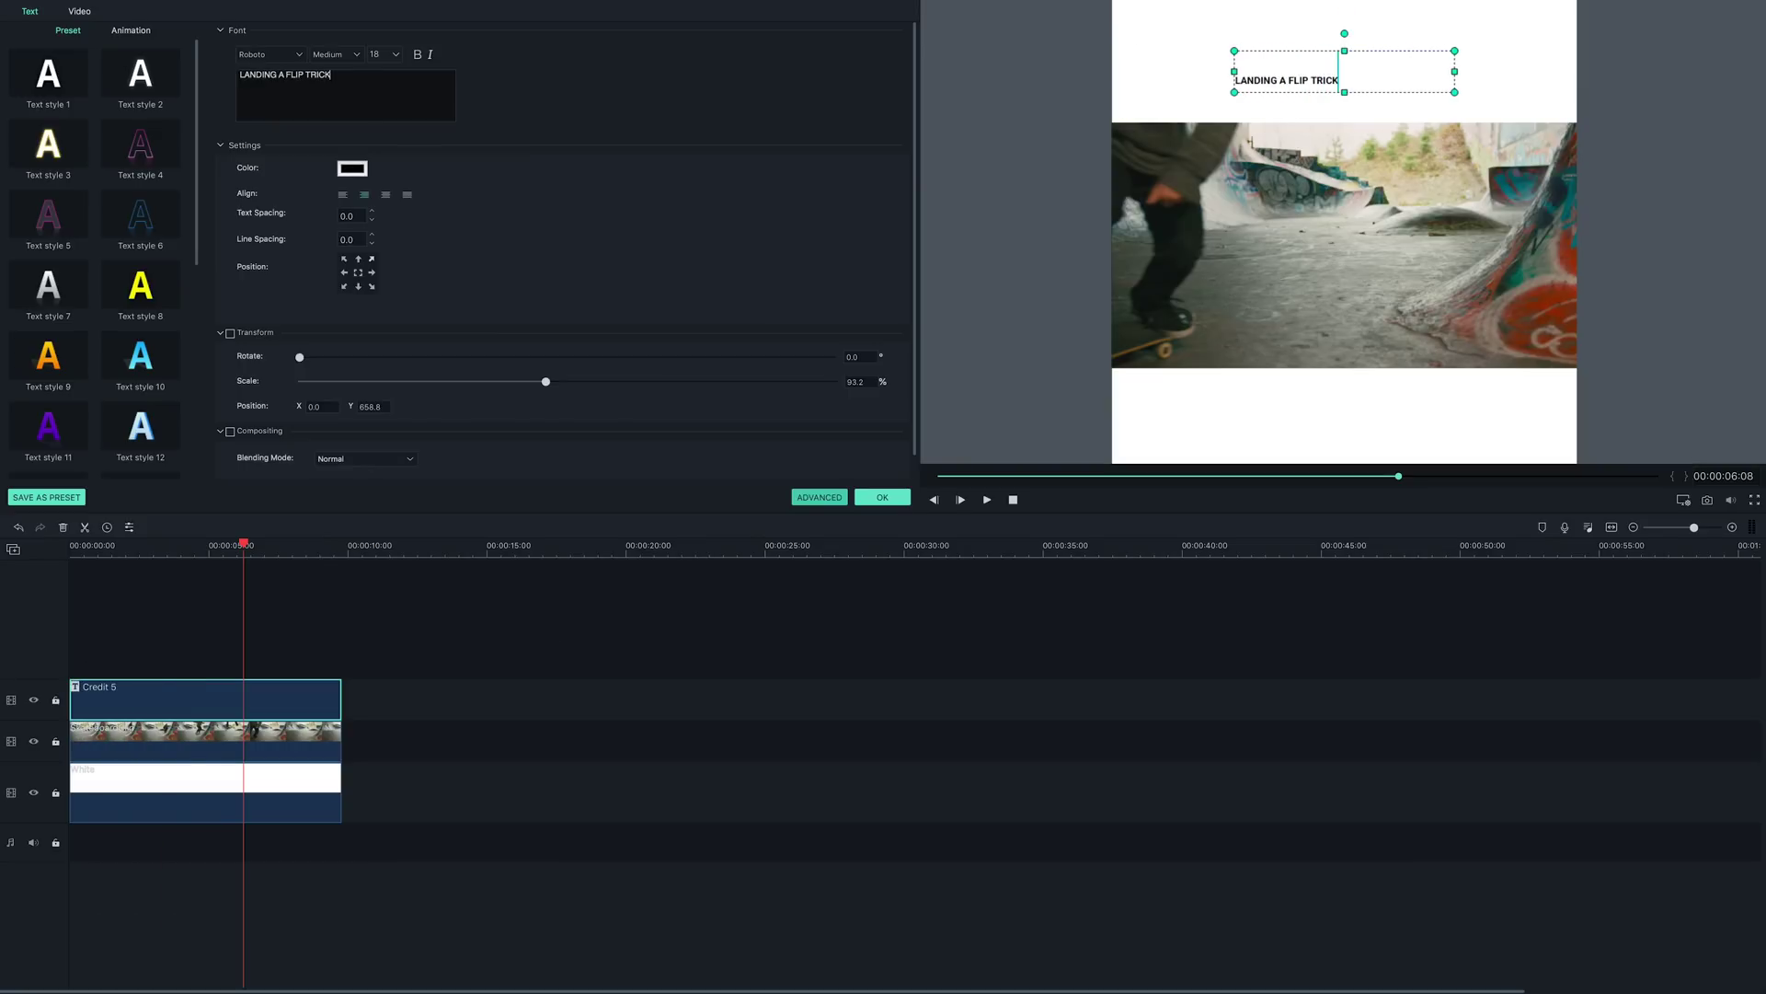
{"action": "scroll", "coordinate": [183, 92], "scroll_direction": "down", "scroll_amount": 1}
Make the title read 'LANDING A FLIP TRICK' at font size 70.
{"action": "key", "text": "ctrl+a"}
{"action": "left_click", "coordinate": [382, 54]}
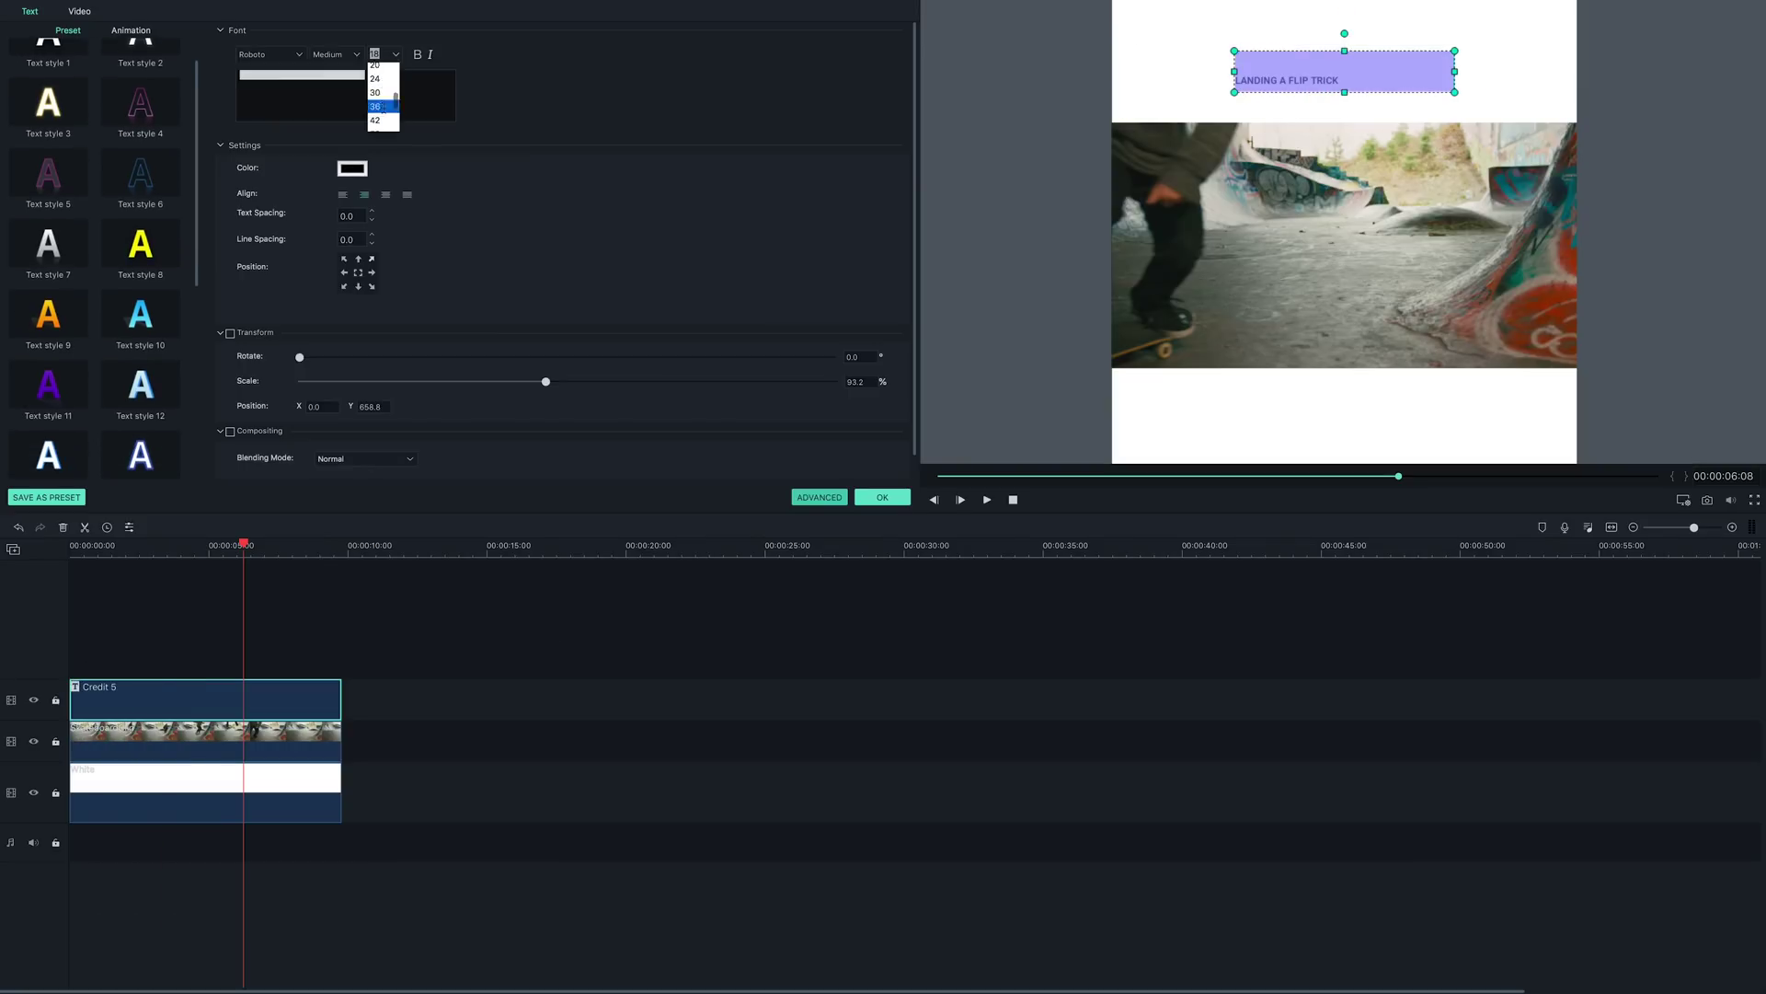
{"action": "left_click", "coordinate": [381, 107]}
{"action": "left_click", "coordinate": [382, 53]}
{"action": "left_click", "coordinate": [381, 111]}
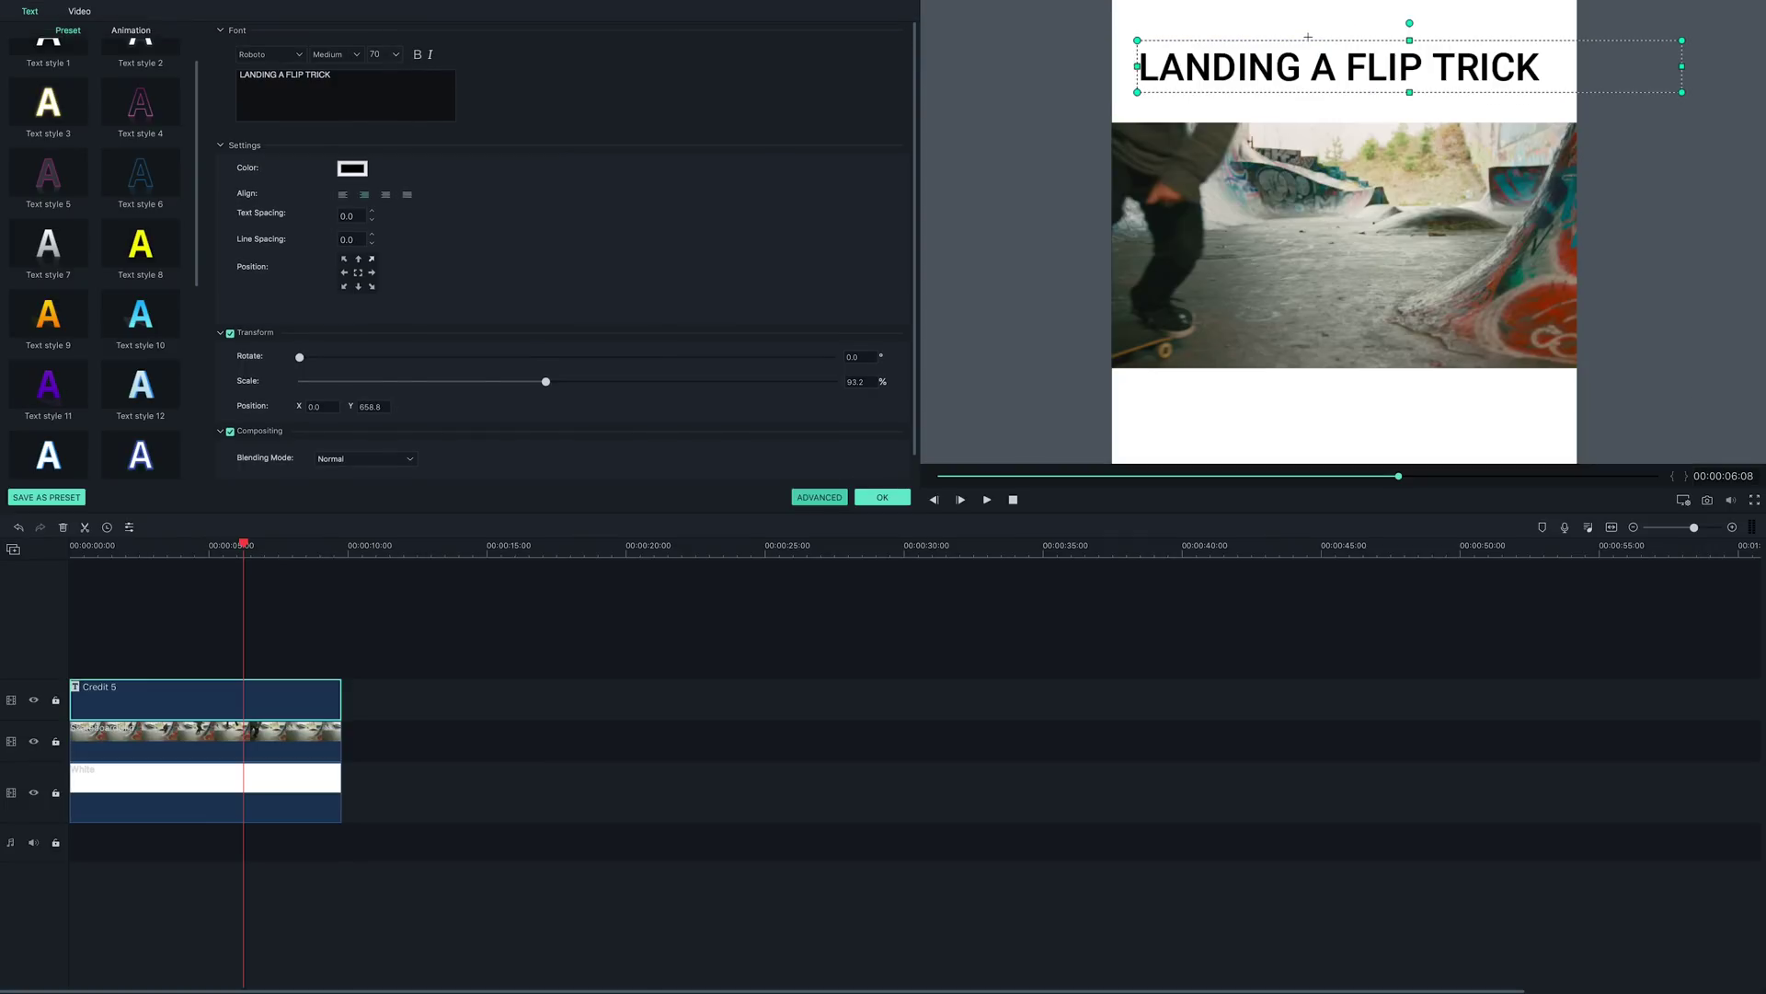
Apply the title edits, preview the video from the start, and reopen the title settings.
{"action": "left_click", "coordinate": [71, 548]}
{"action": "key", "text": "space"}
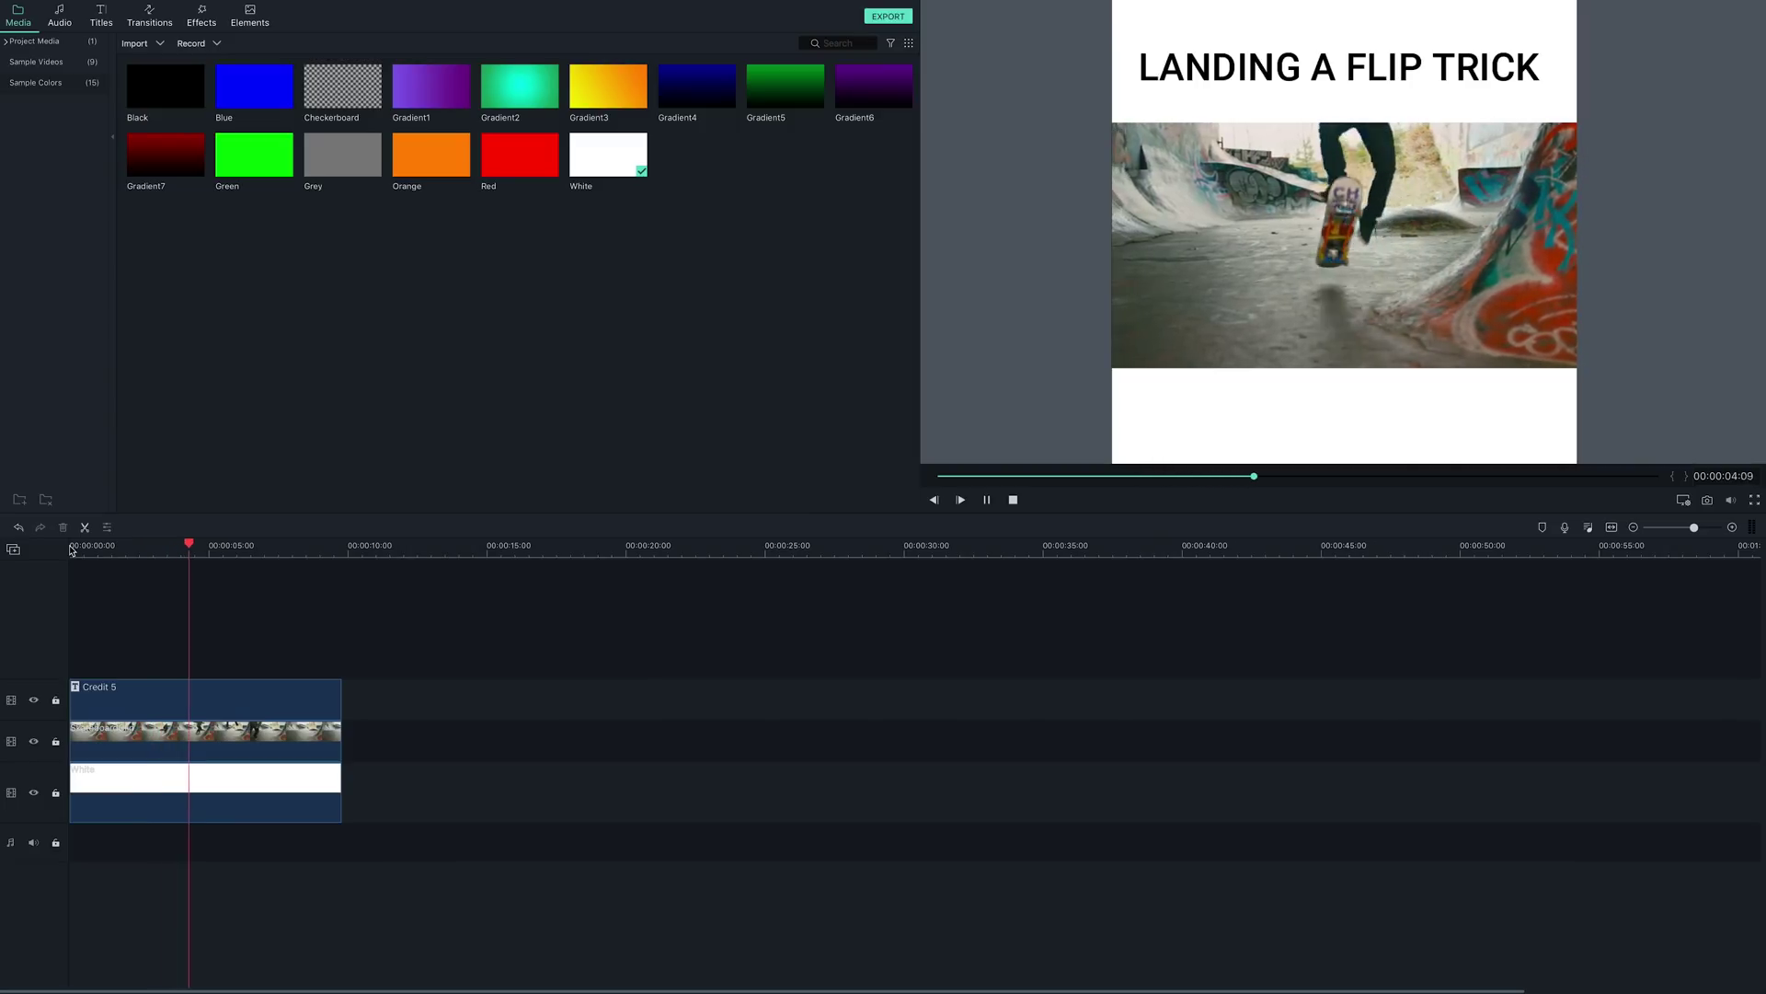
{"action": "key", "text": "space"}
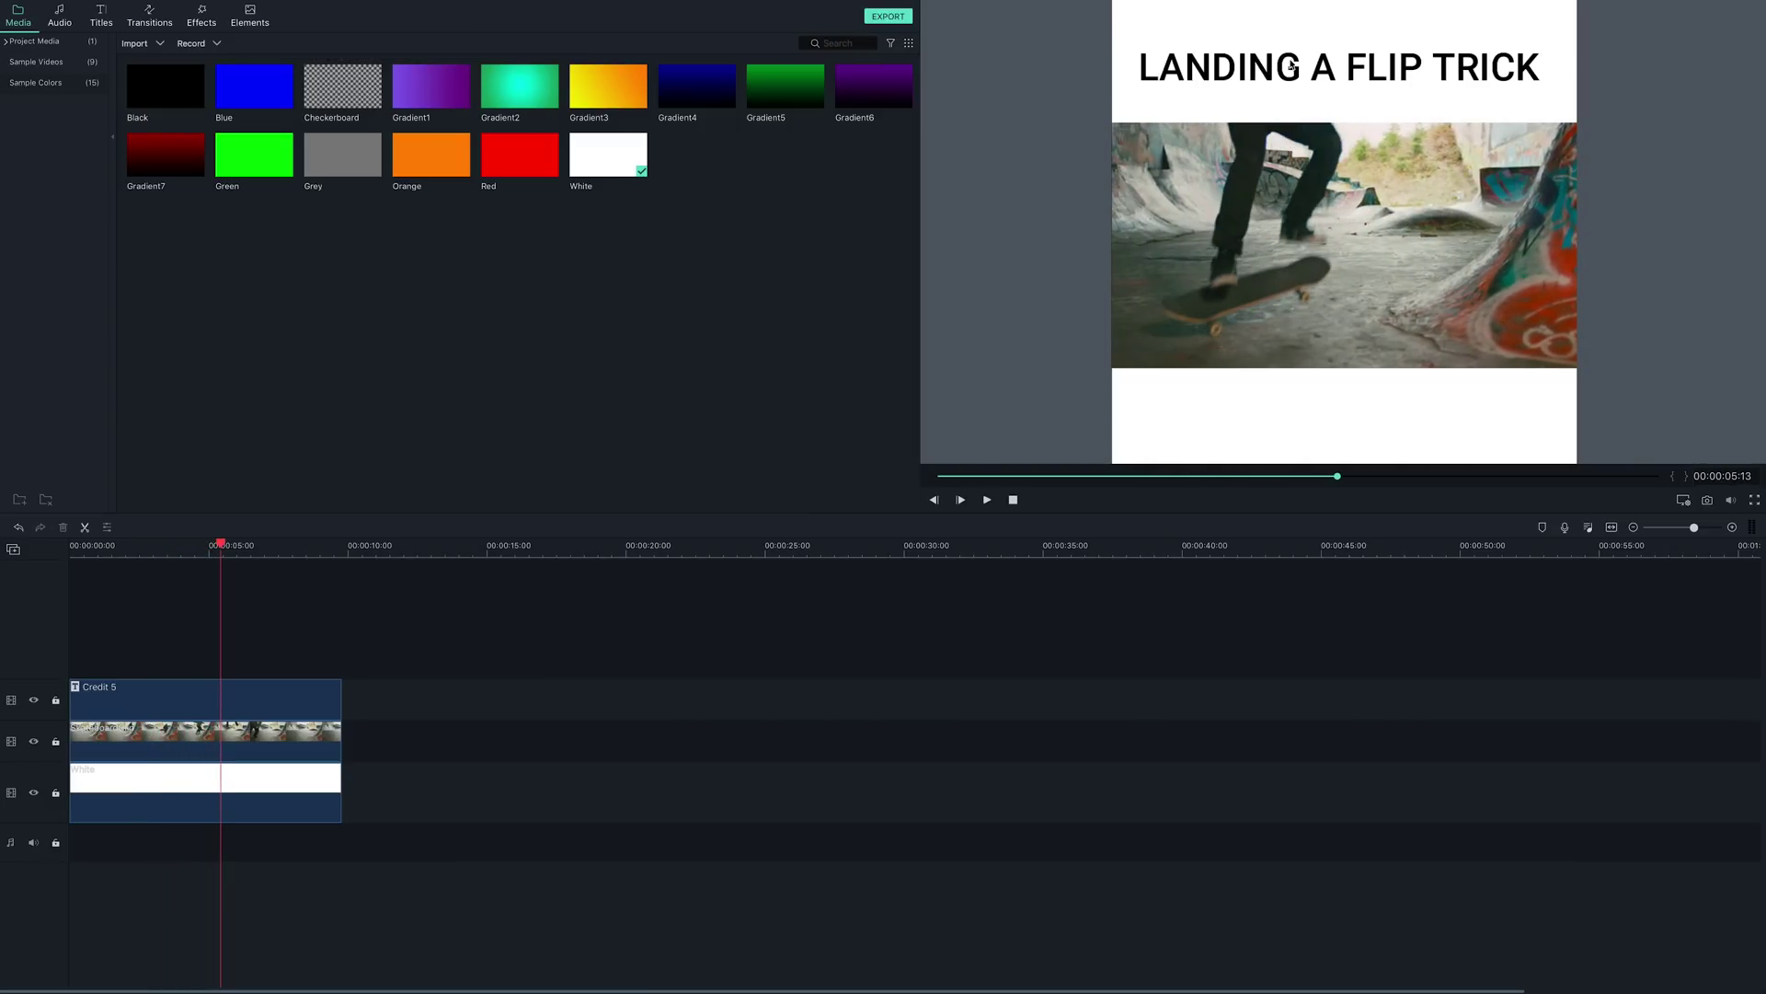
{"action": "double_click", "coordinate": [165, 686]}
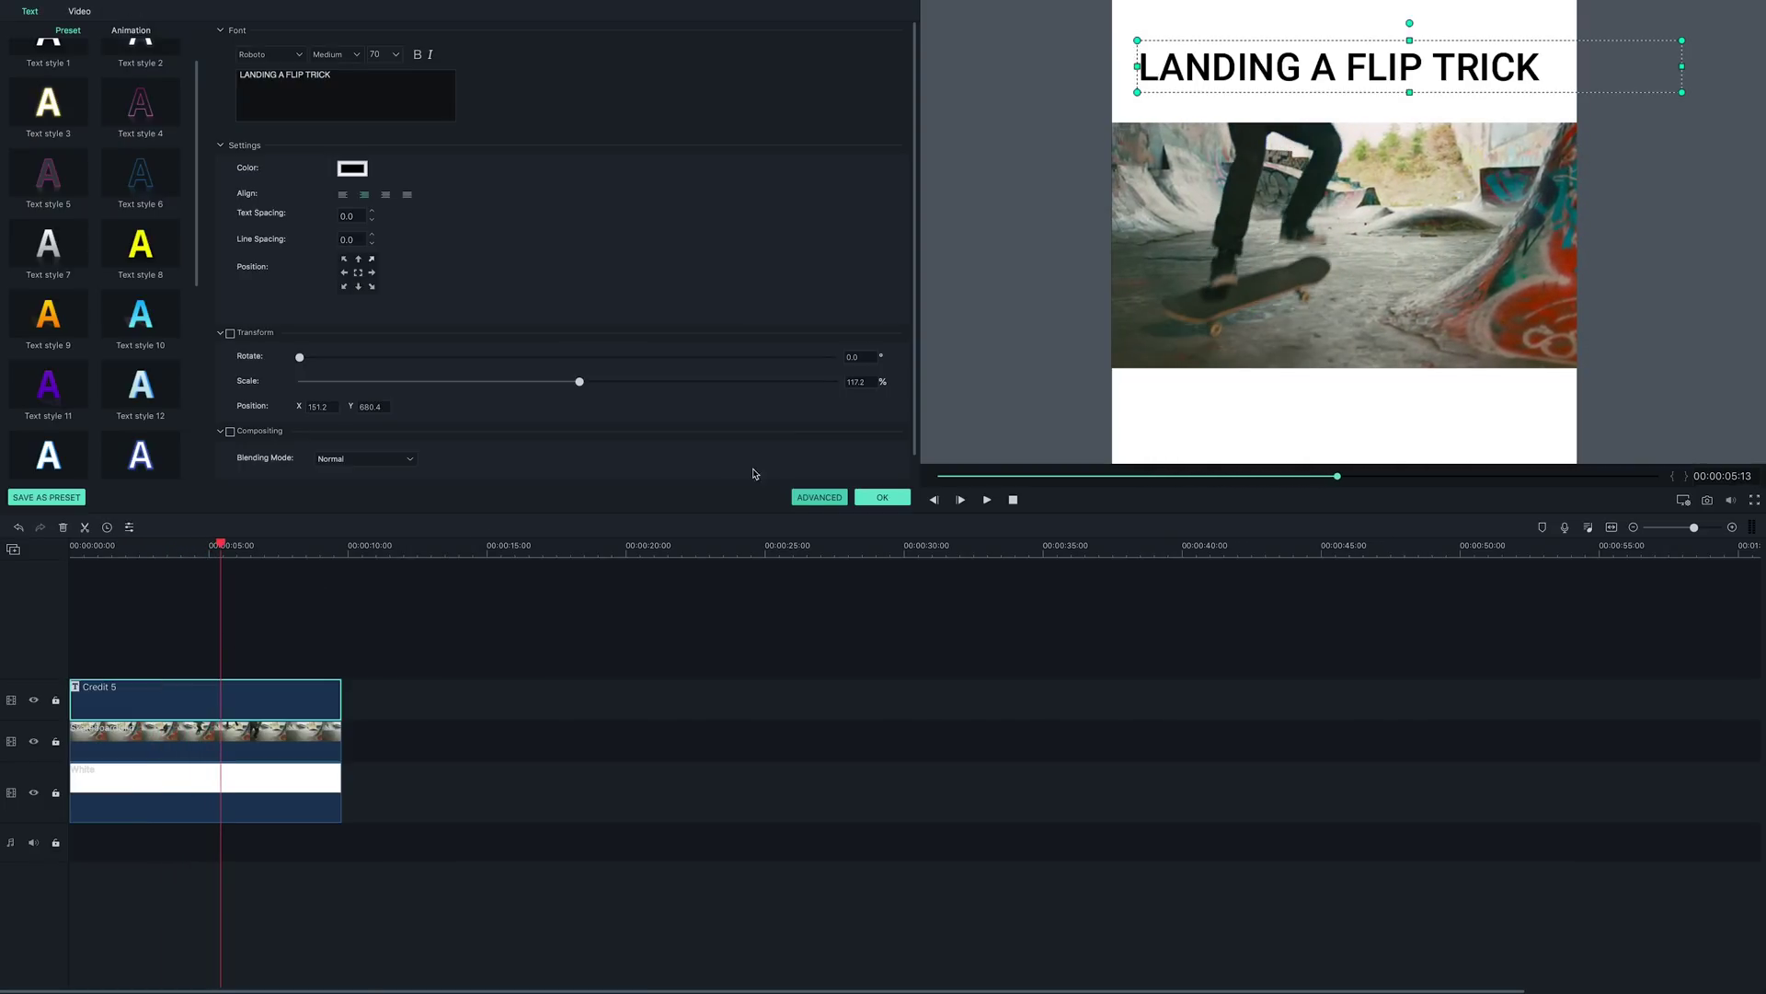
Apply No Animation to the Credit 5 title in the advanced Title Inspector.
{"action": "left_click", "coordinate": [806, 498]}
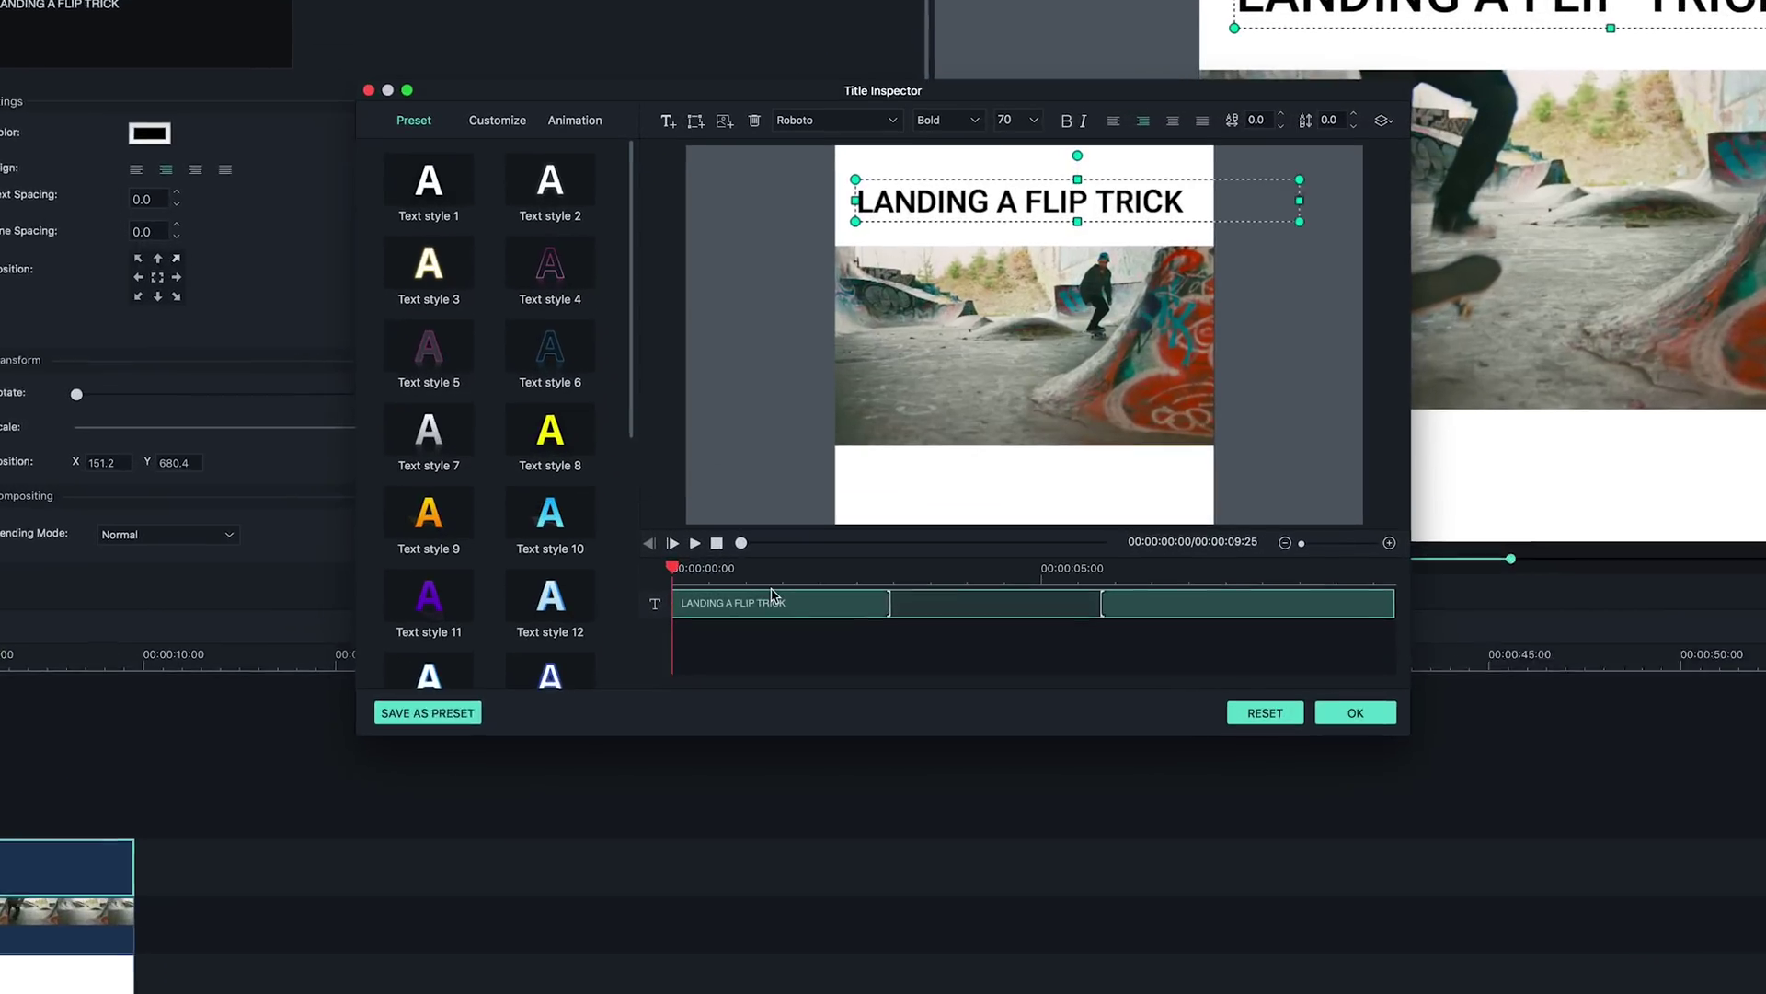
{"action": "left_click", "coordinate": [562, 116]}
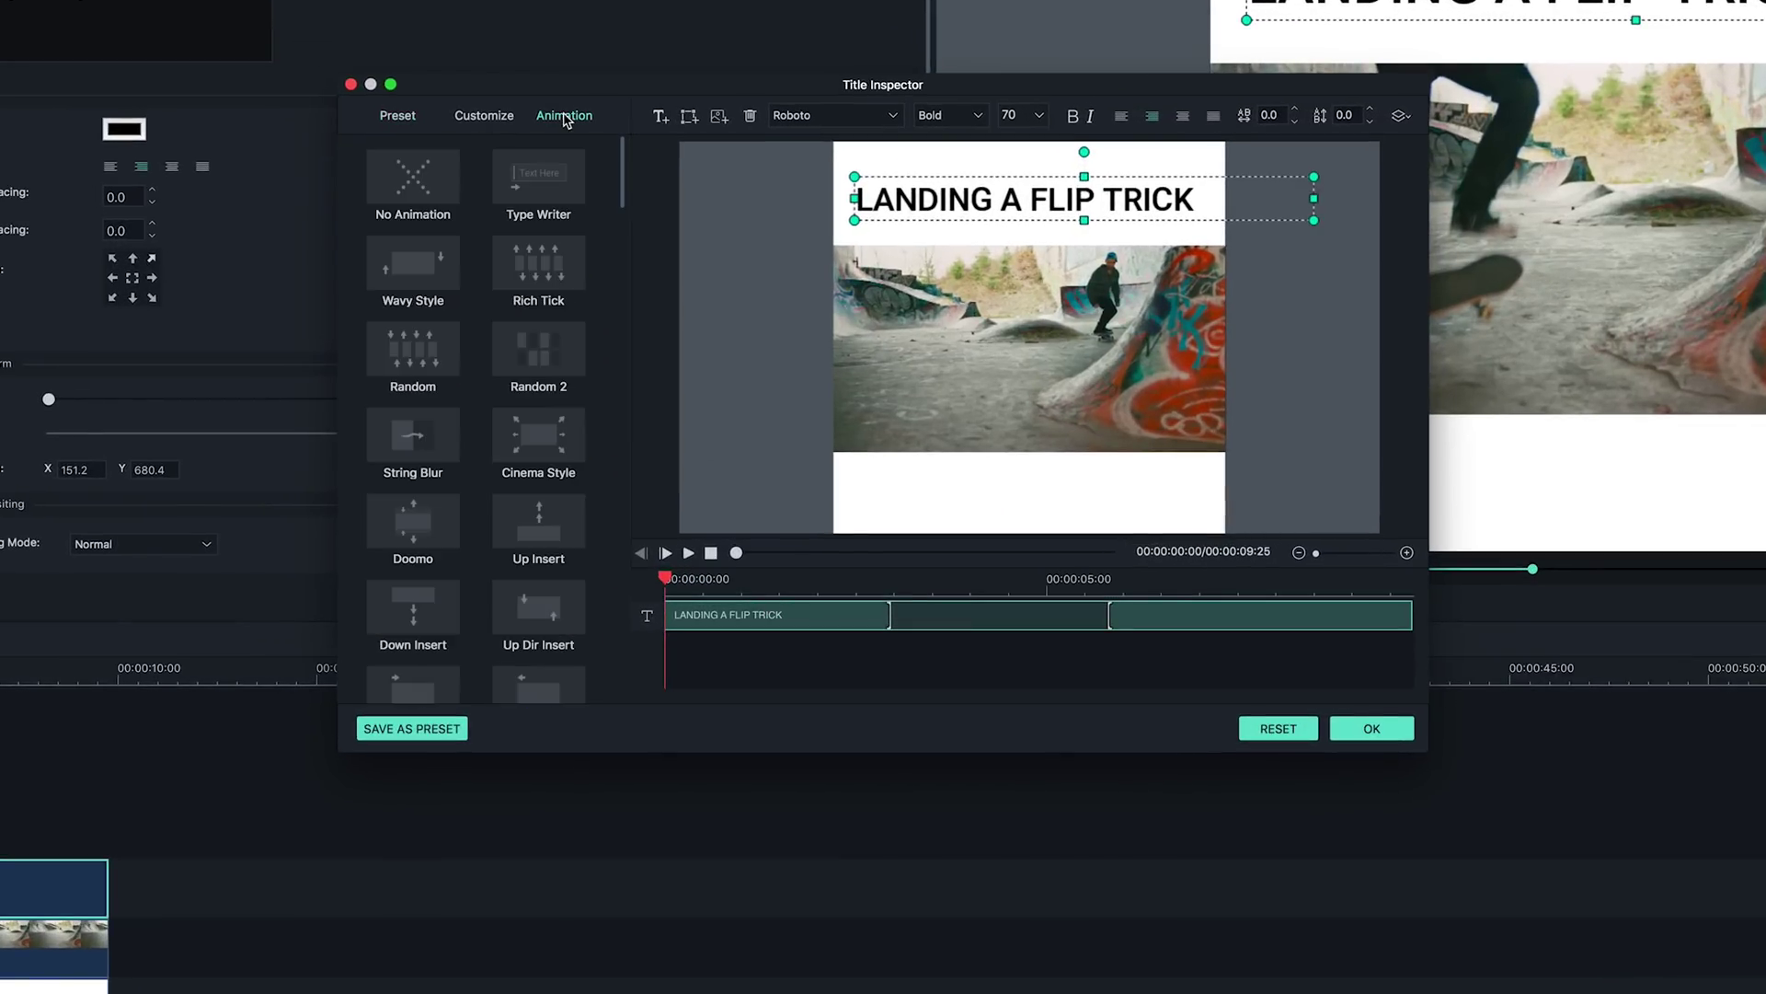
{"action": "left_click", "coordinate": [409, 178]}
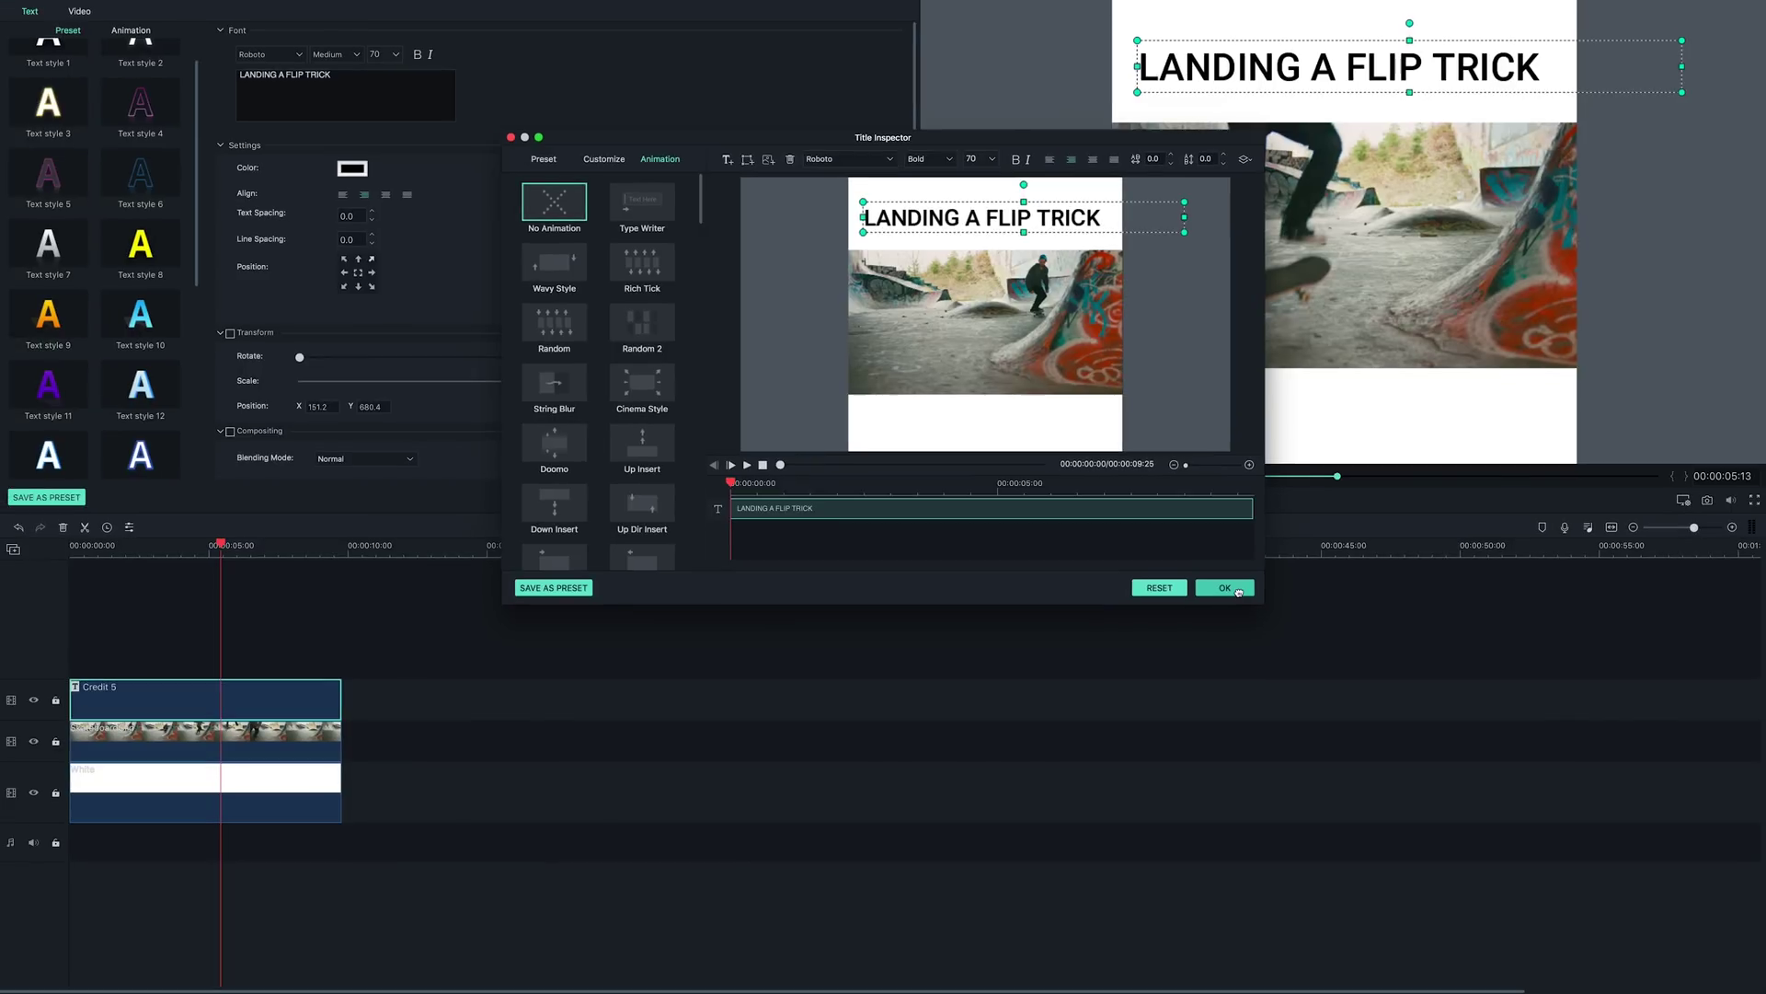
{"action": "left_click", "coordinate": [1224, 588]}
{"action": "key", "text": "Home"}
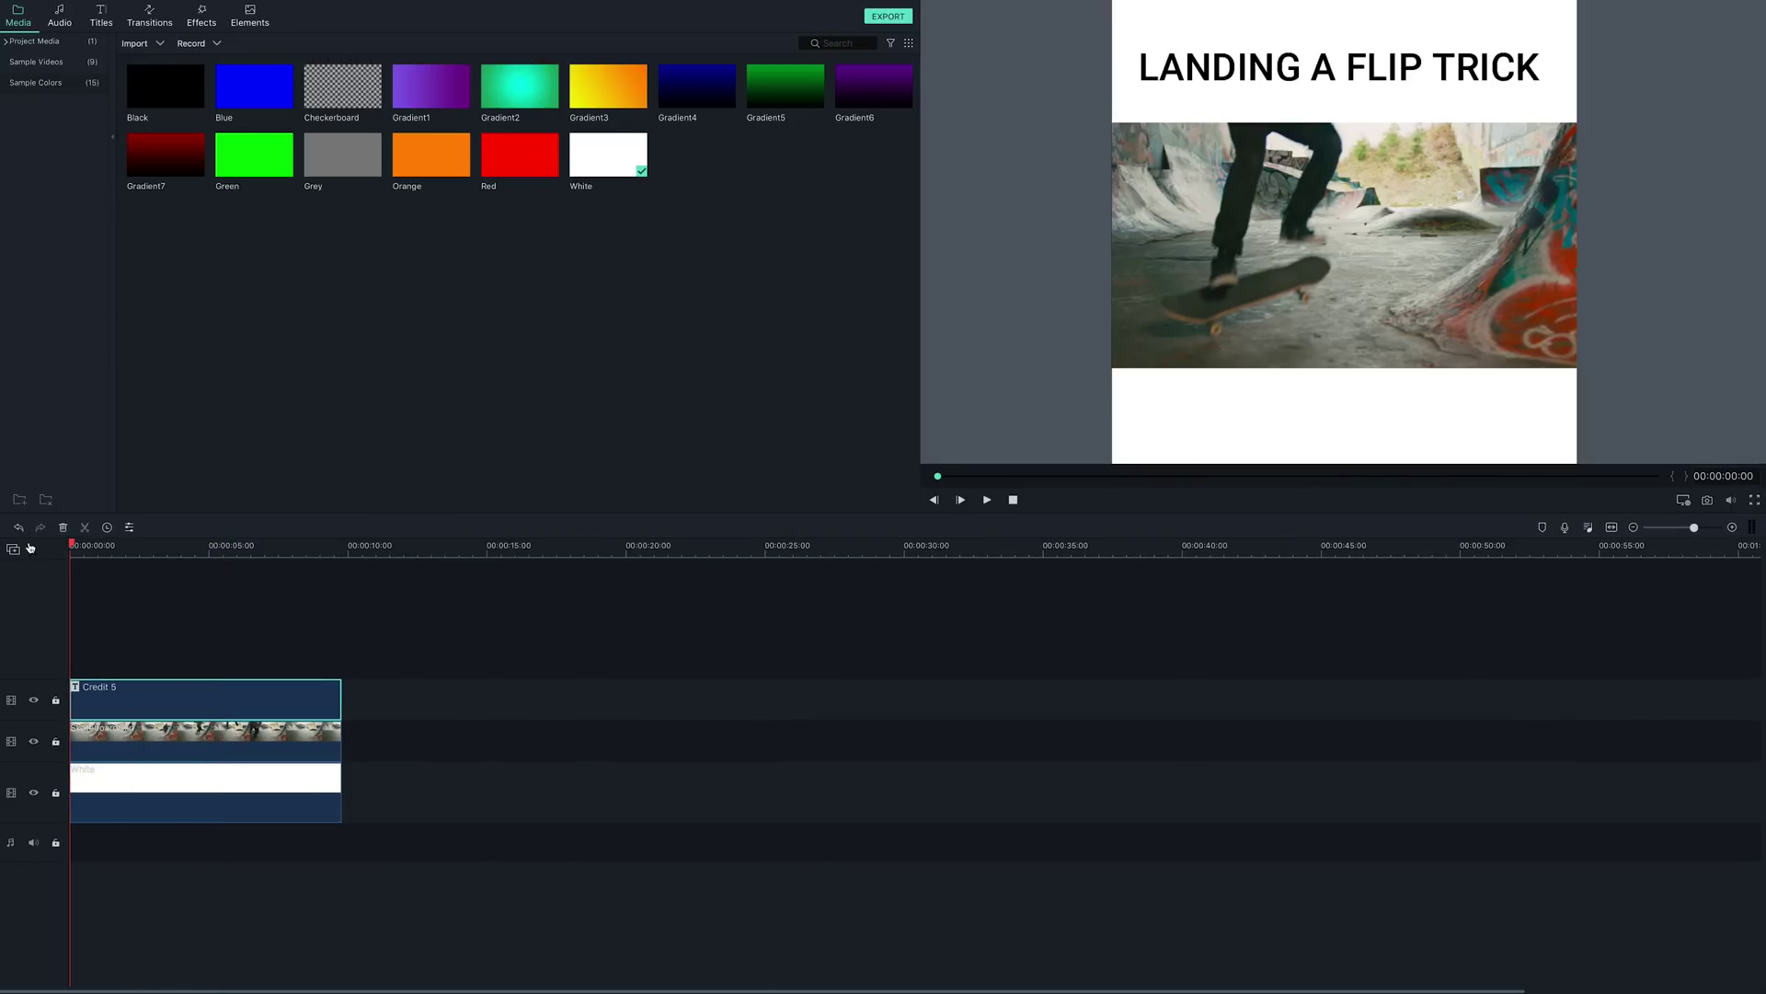
{"action": "key", "text": "space"}
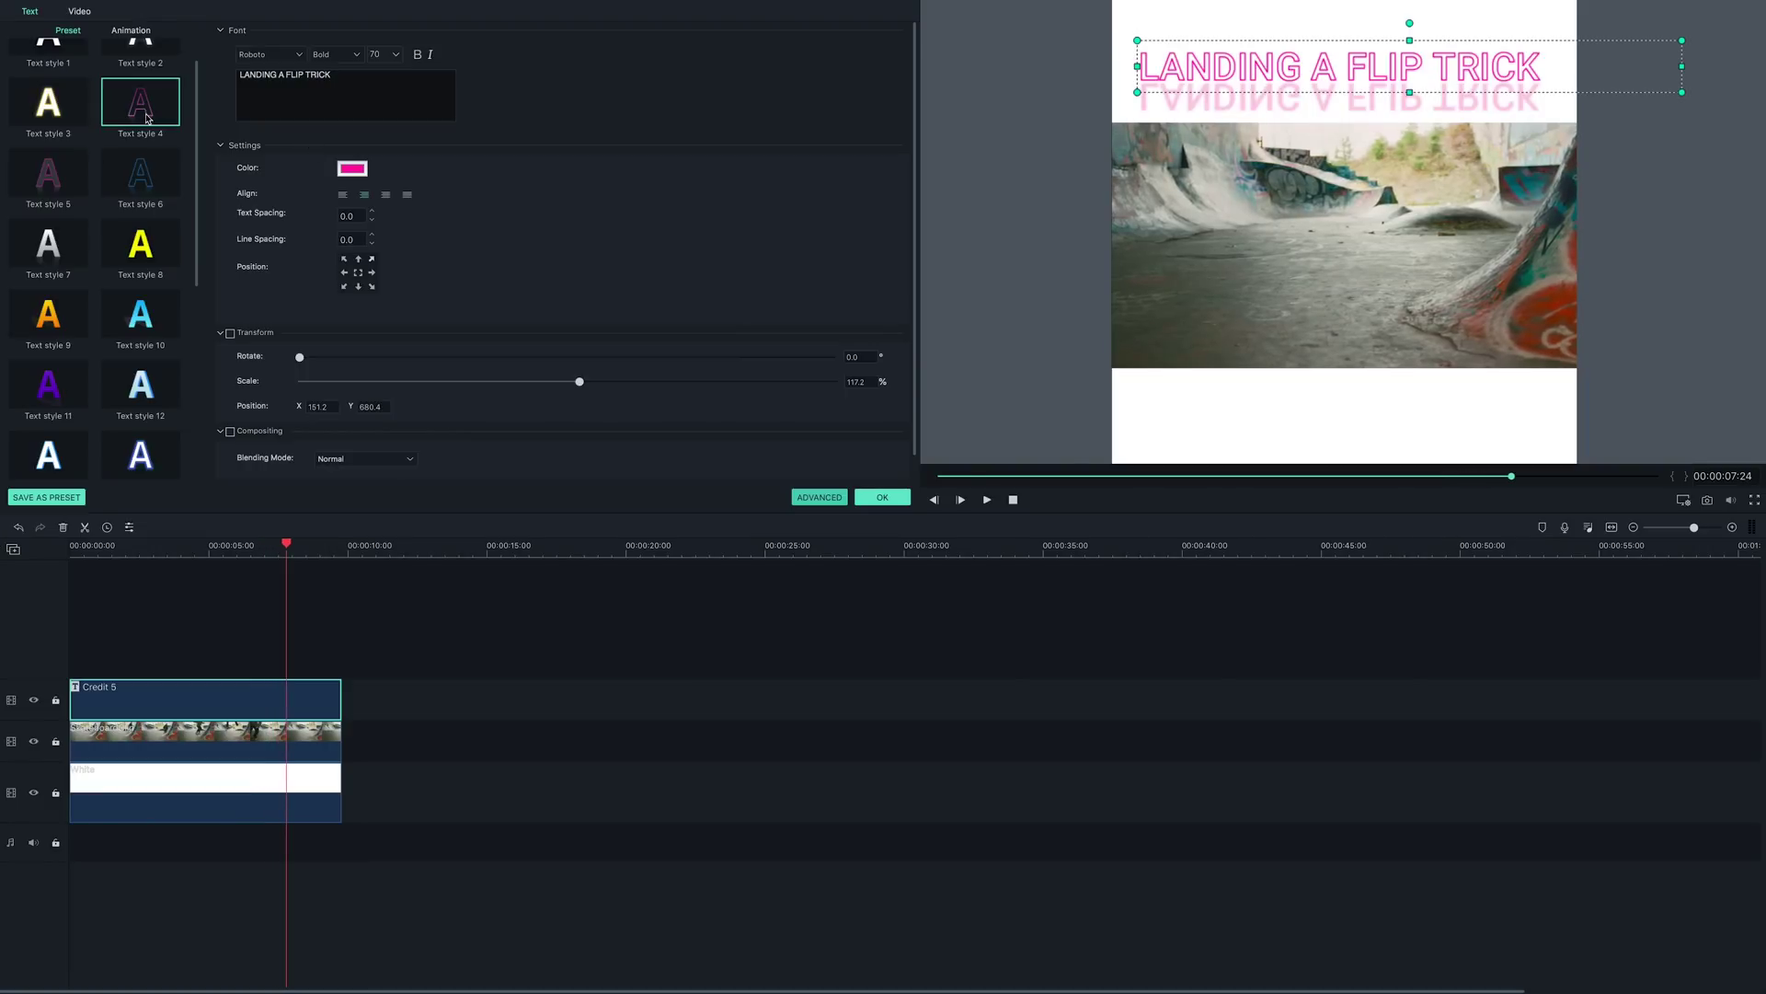
{"action": "scroll", "coordinate": [51, 441], "scroll_direction": "up", "scroll_amount": 2}
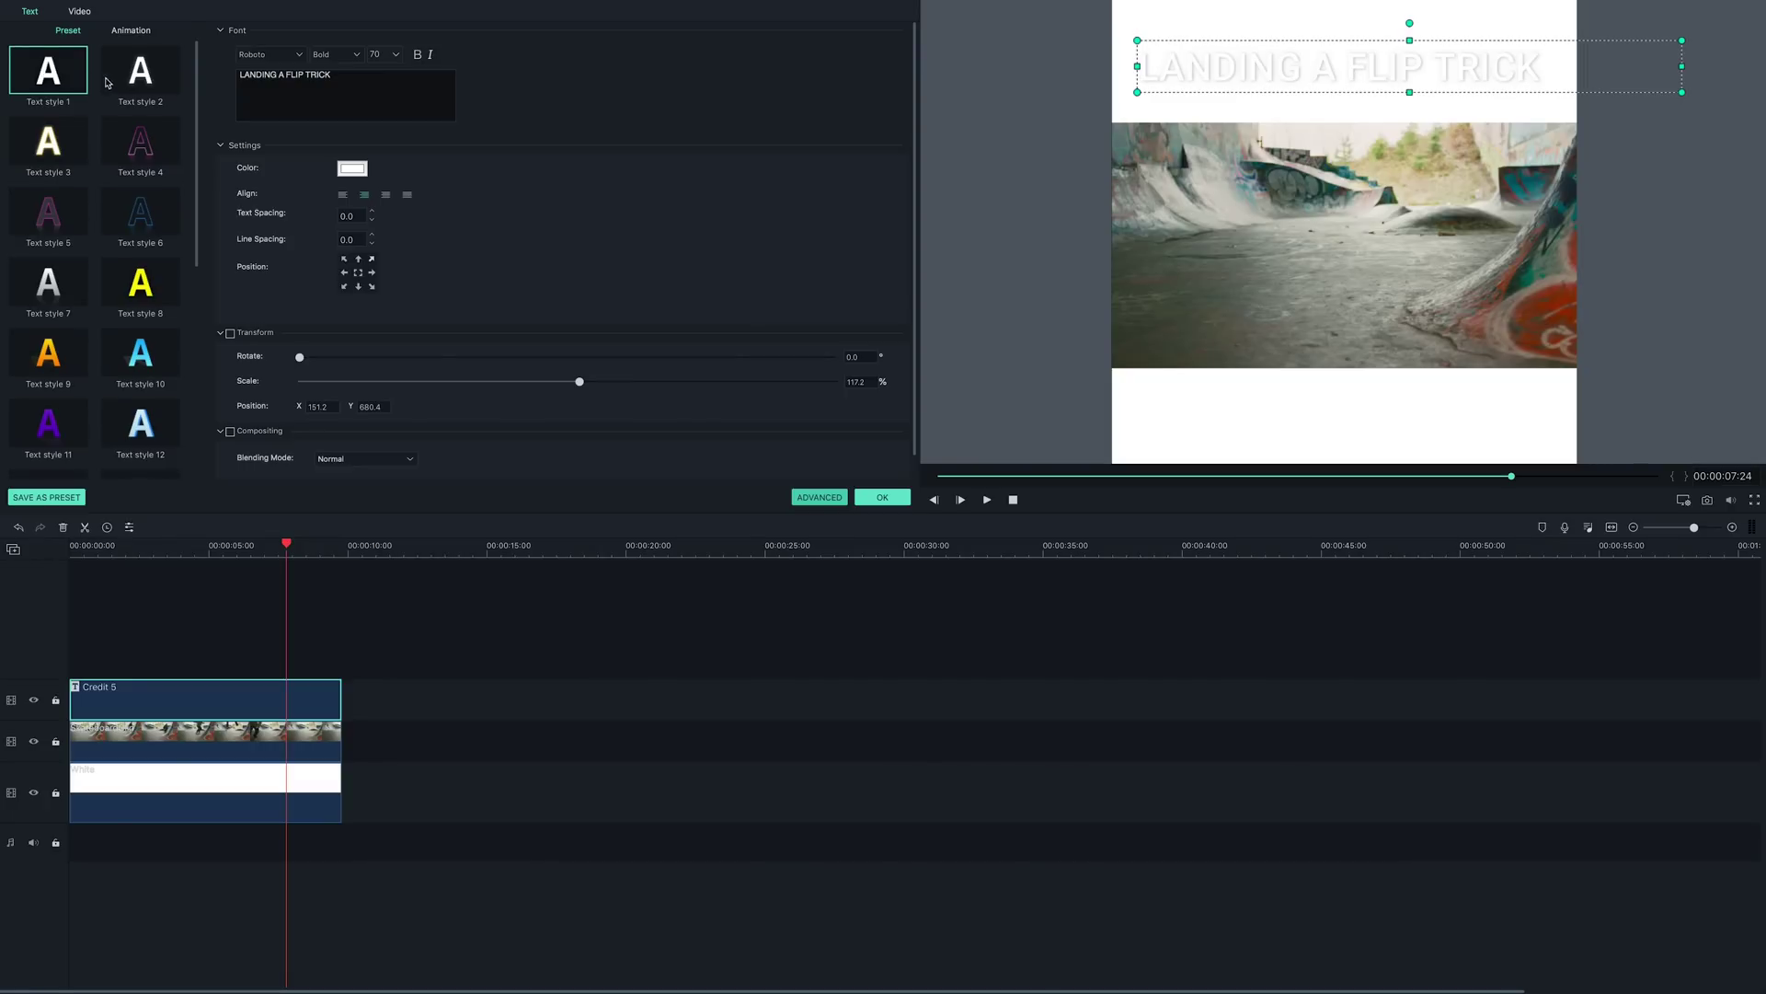
{"action": "left_click", "coordinate": [132, 77]}
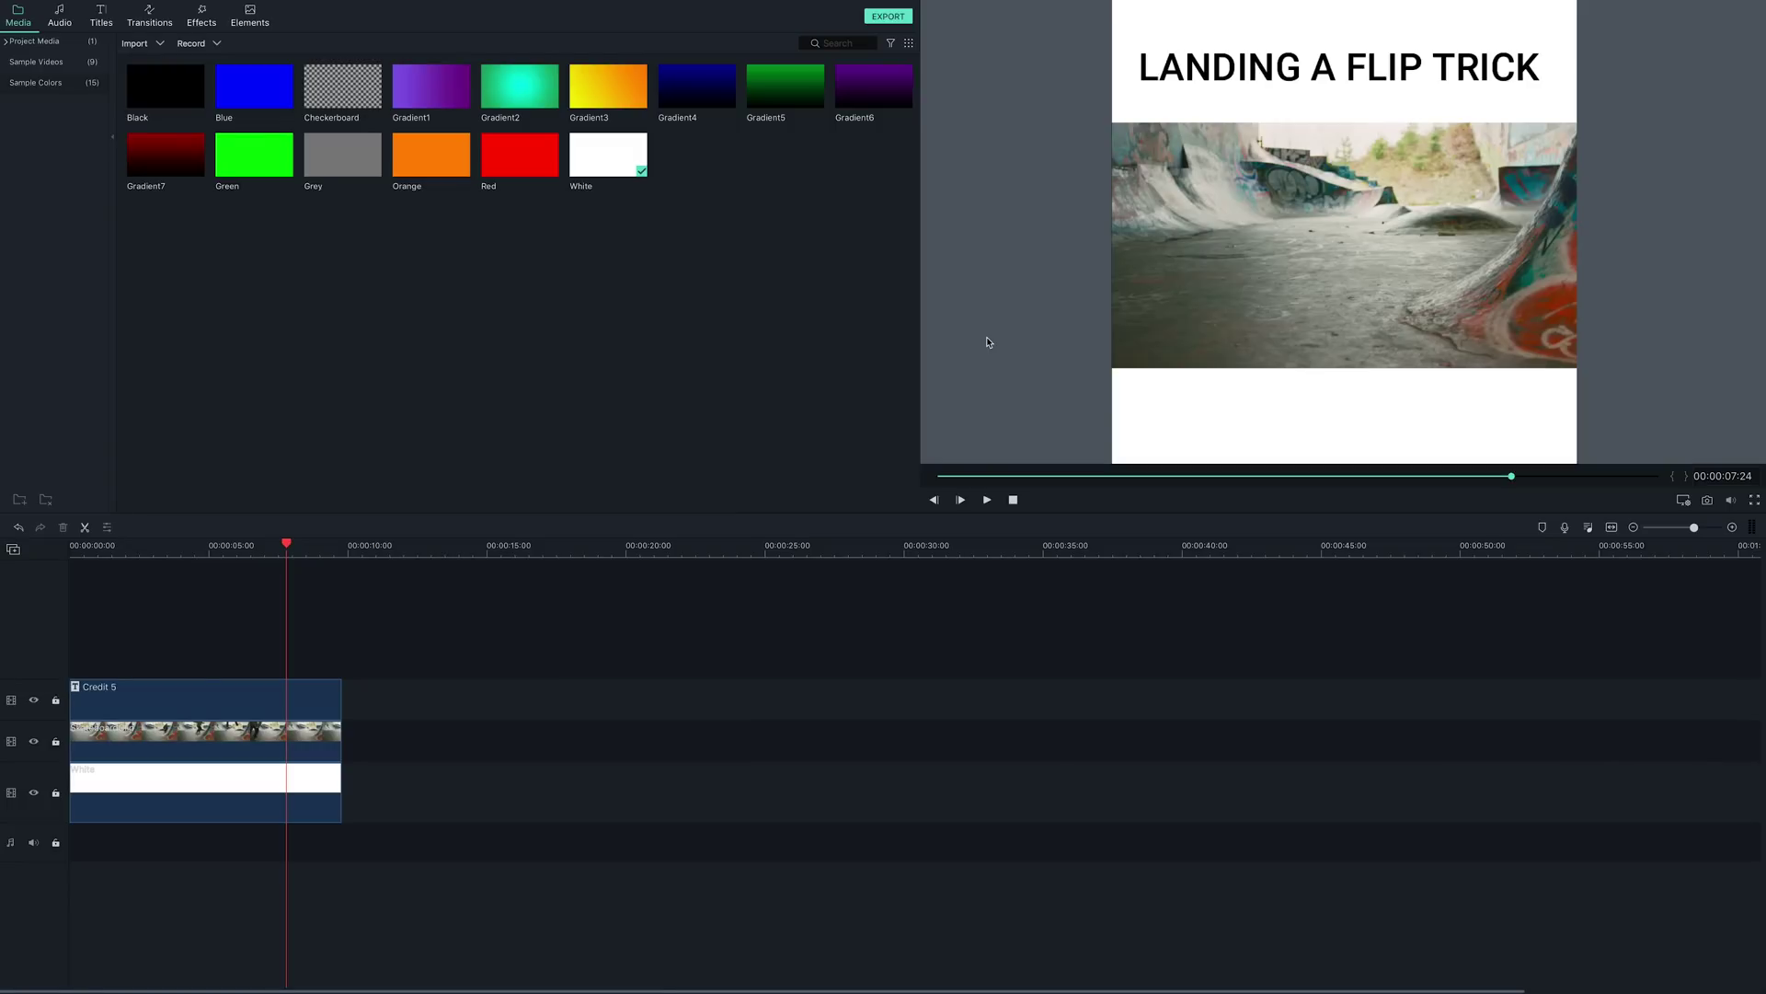
Open the Export window, showing MOV format, name My Video, and 1080 x 1080 resolution.
{"action": "left_click", "coordinate": [870, 21]}
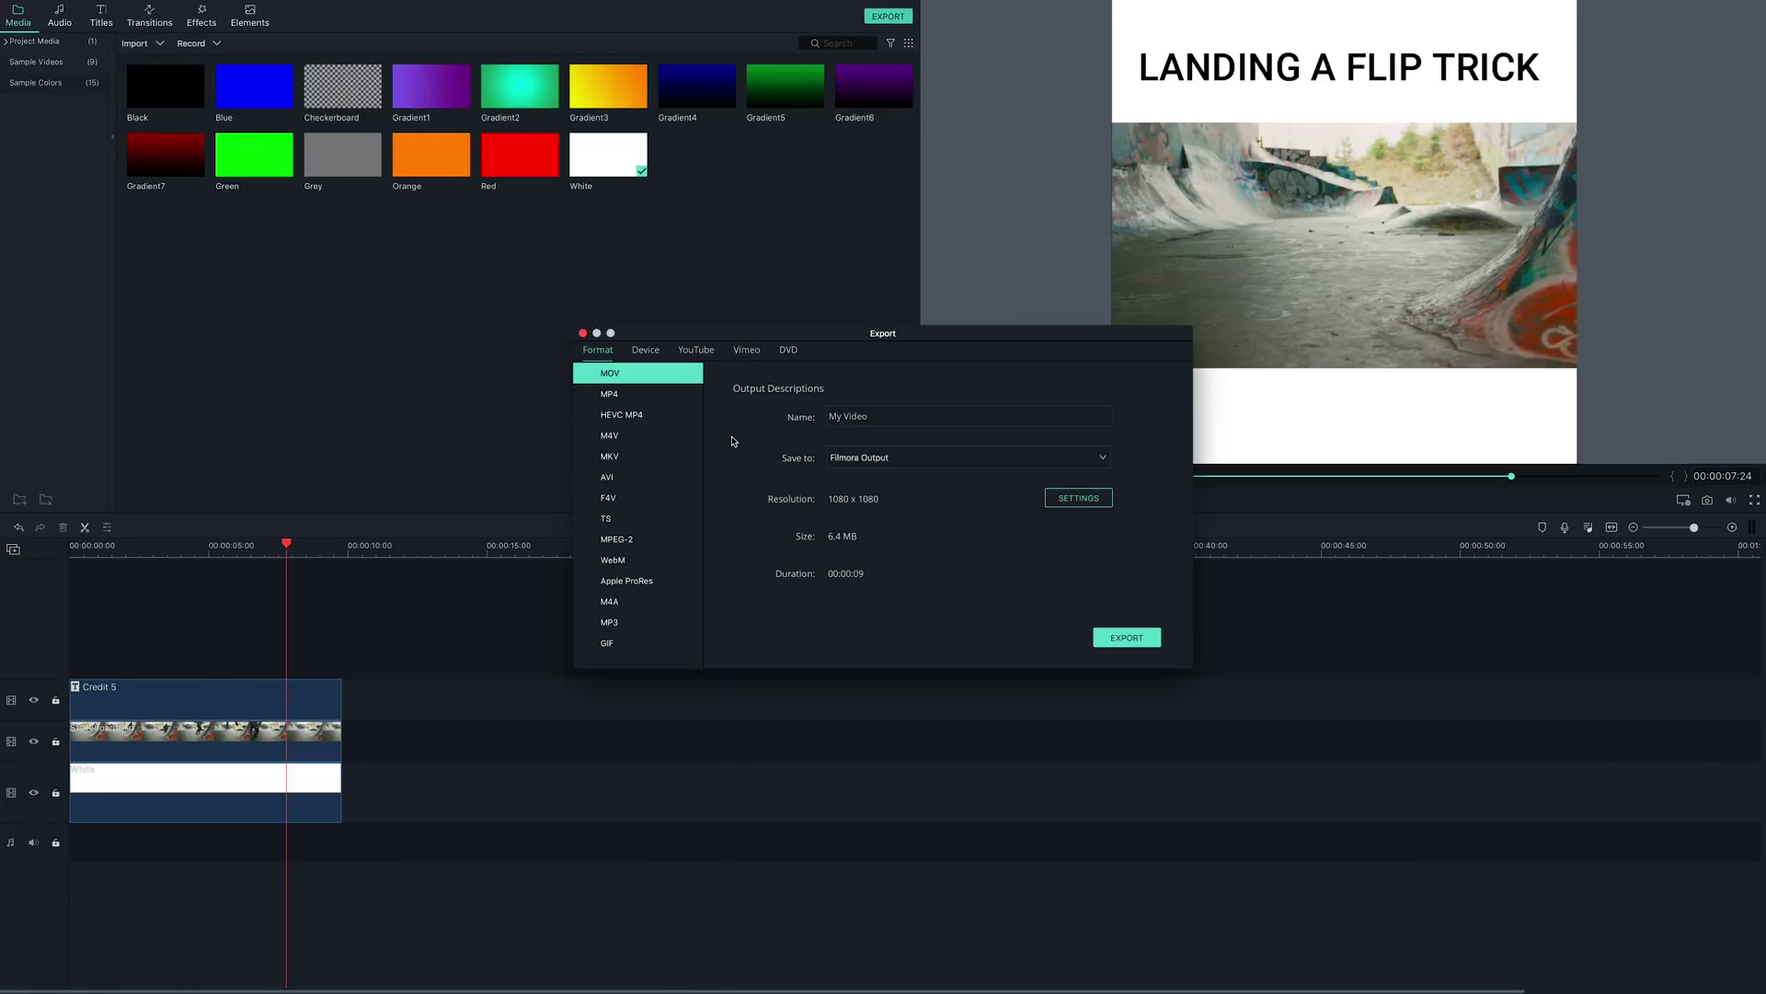